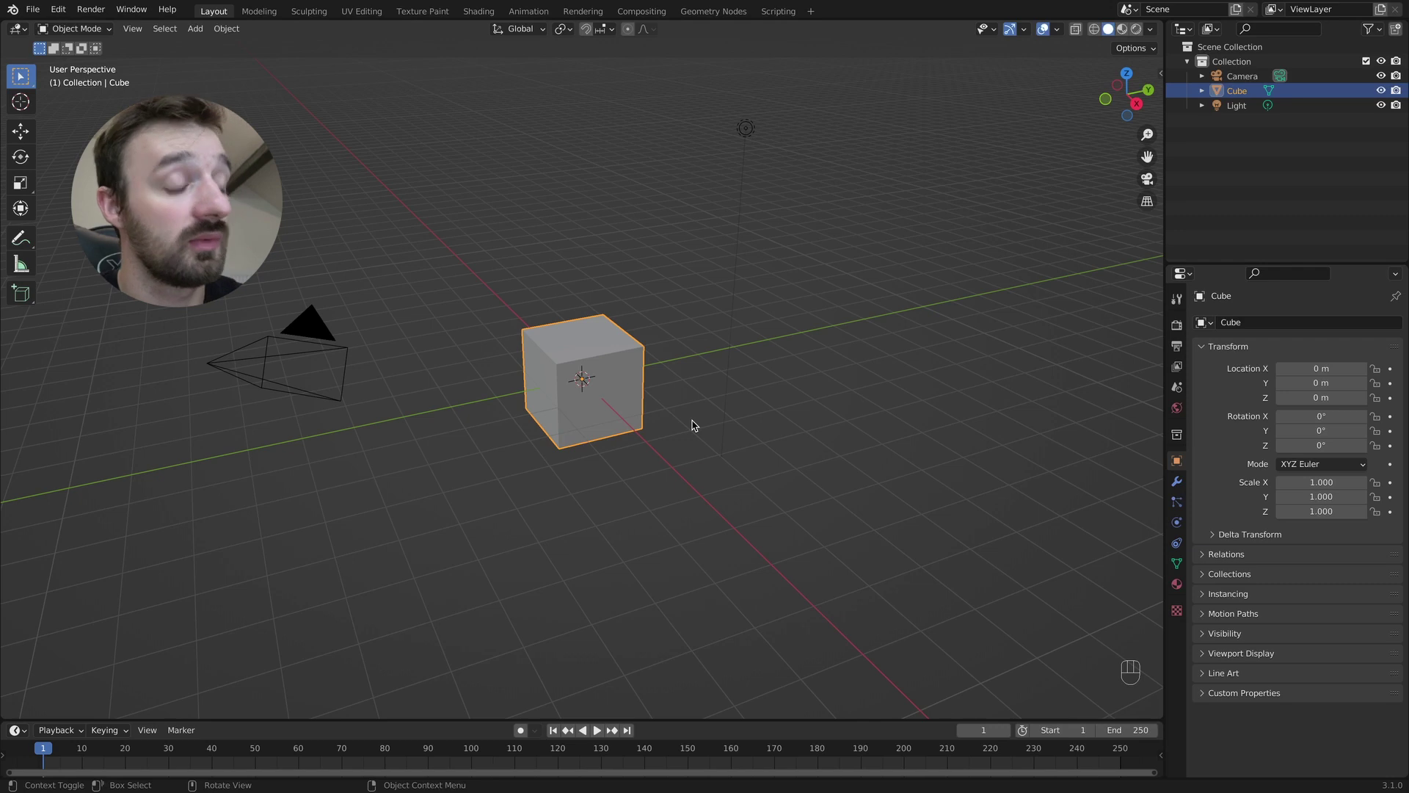
# Delete all default objects from the scene: camera, cube and light
pyautogui.press('a')
pyautogui.press('x')
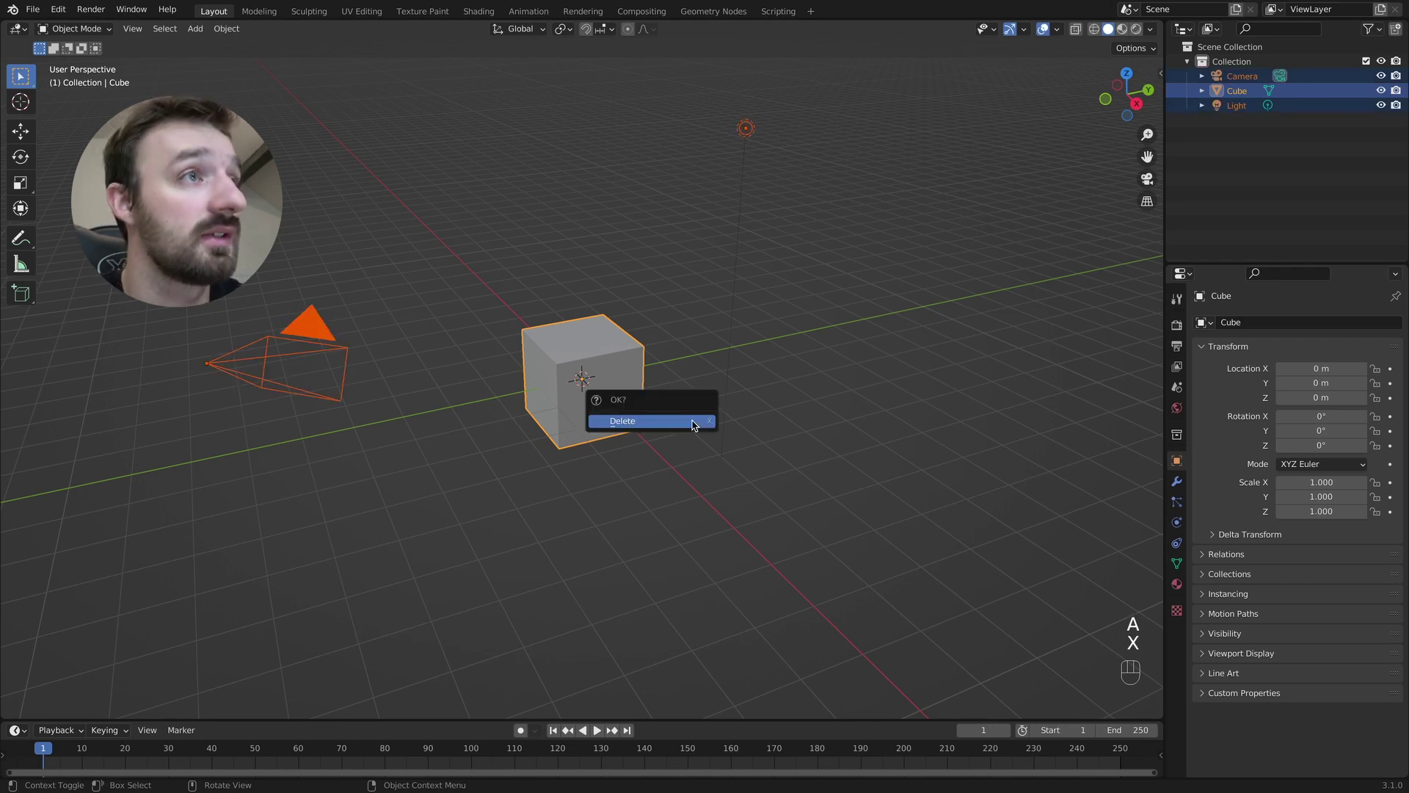
pyautogui.click(692, 425)
# Add a mesh circle at the world origin
pyautogui.hotkey('shift', 'a')
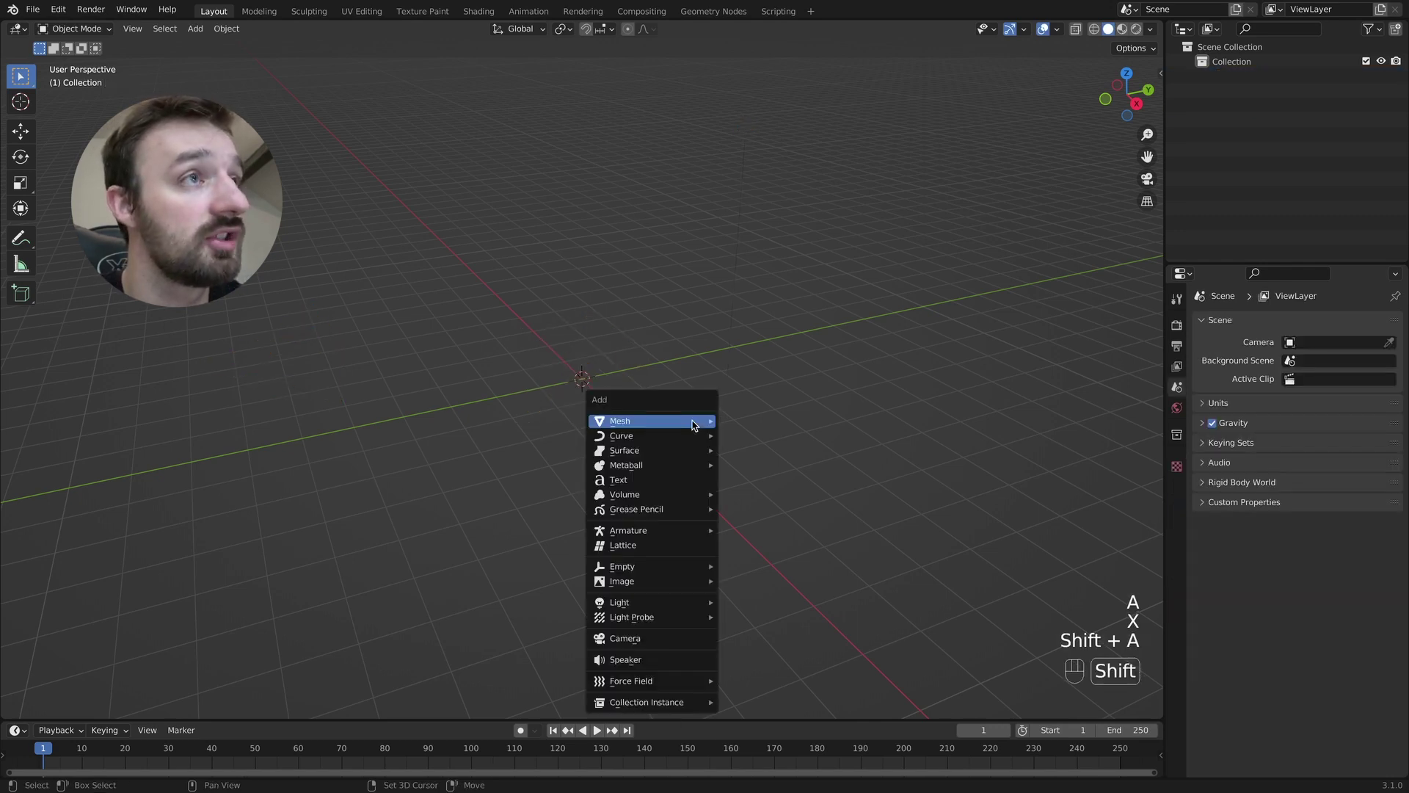
pyautogui.moveTo(710, 424)
pyautogui.click(746, 450)
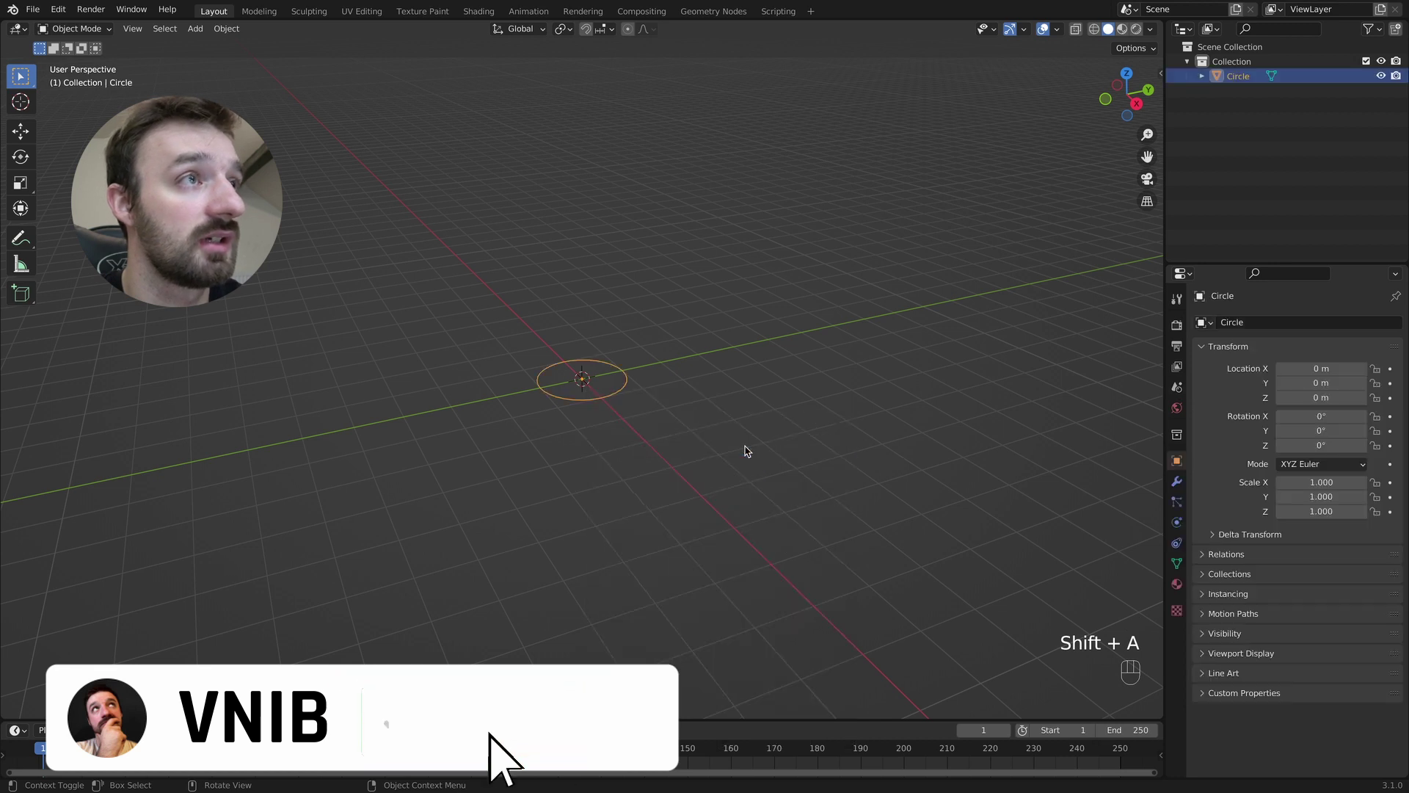
pyautogui.scroll(4, 635, 389)
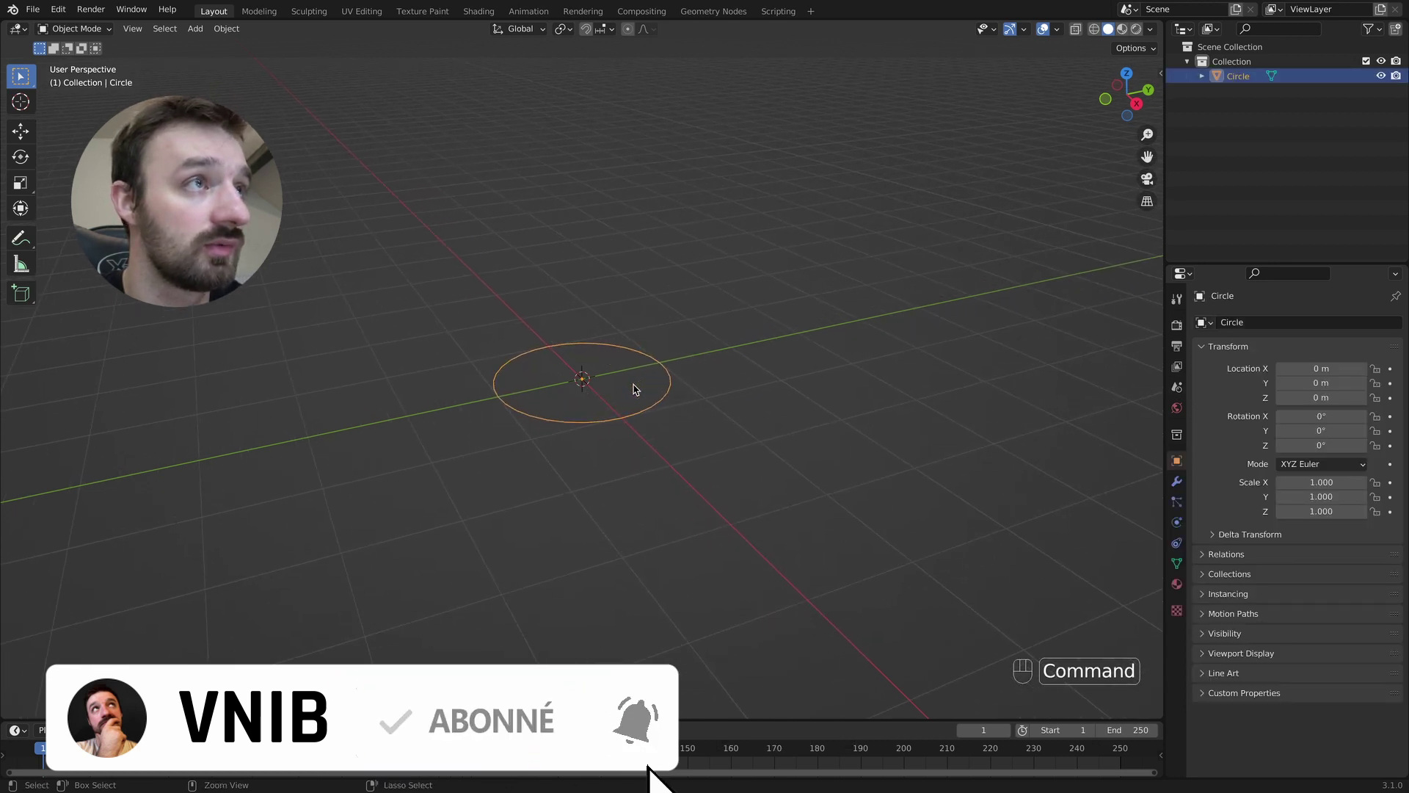
# Extrude the circle's edge loop inward twice, scaling the second ring to about 0.73
pyautogui.press('Tab')
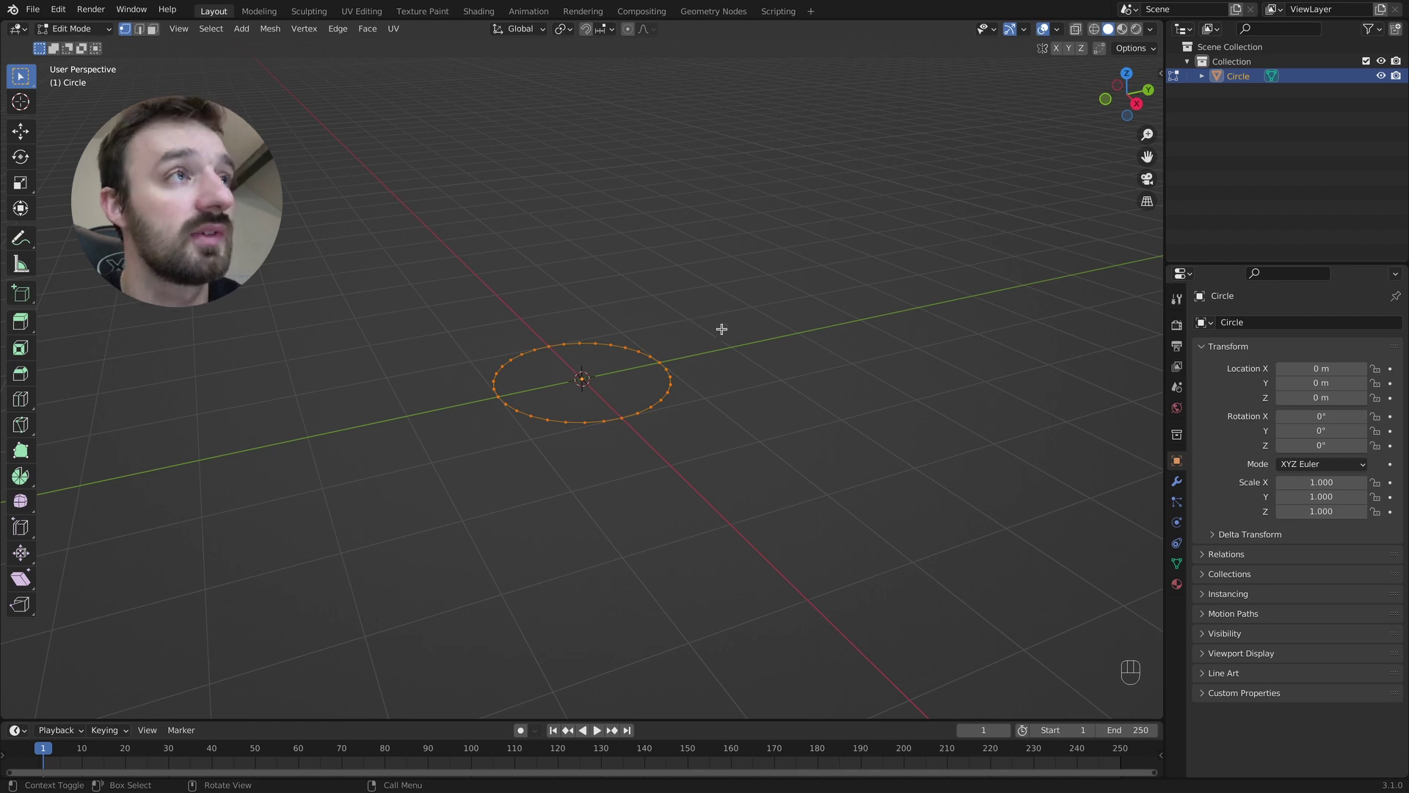
pyautogui.press('e')
pyautogui.press('s')
pyautogui.click(688, 335)
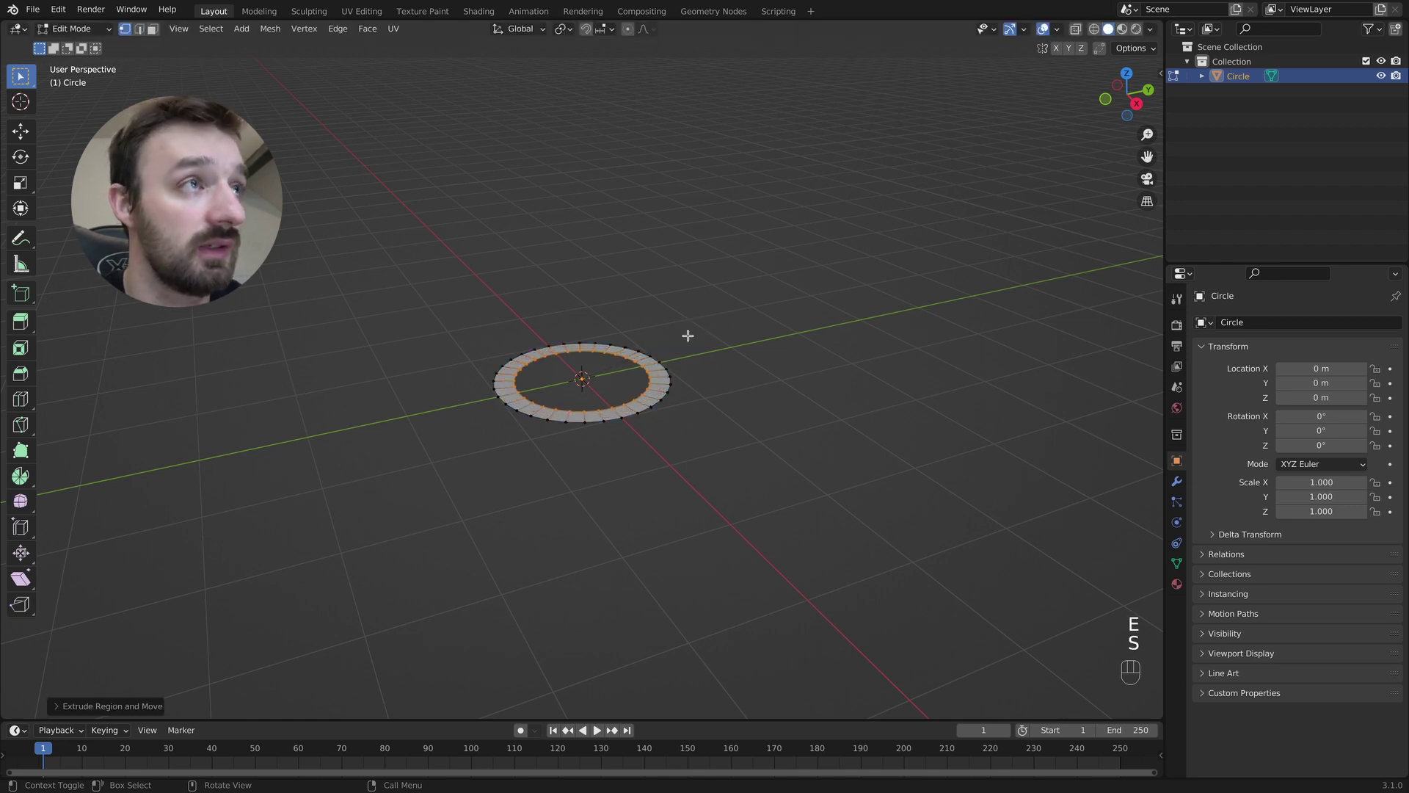
pyautogui.press('e')
pyautogui.press('s')
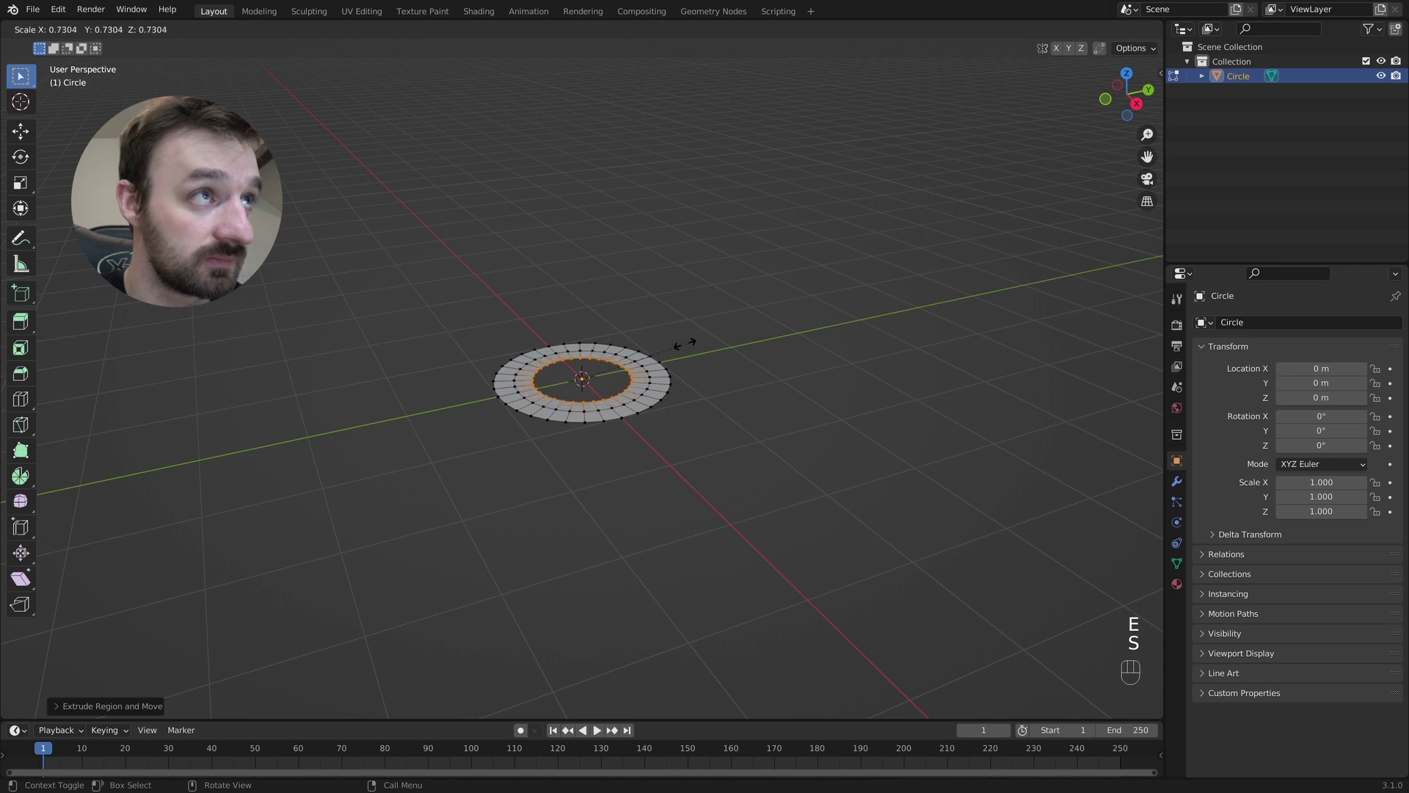
pyautogui.click(680, 345)
# Merge the innermost ring of vertices into a single point at the center
pyautogui.press('m')
pyautogui.click(676, 345)
pyautogui.keyDown('ctrl'); pyautogui.moveTo(664, 349); pyautogui.dragTo(602, 351, button='middle'); pyautogui.keyUp('ctrl')
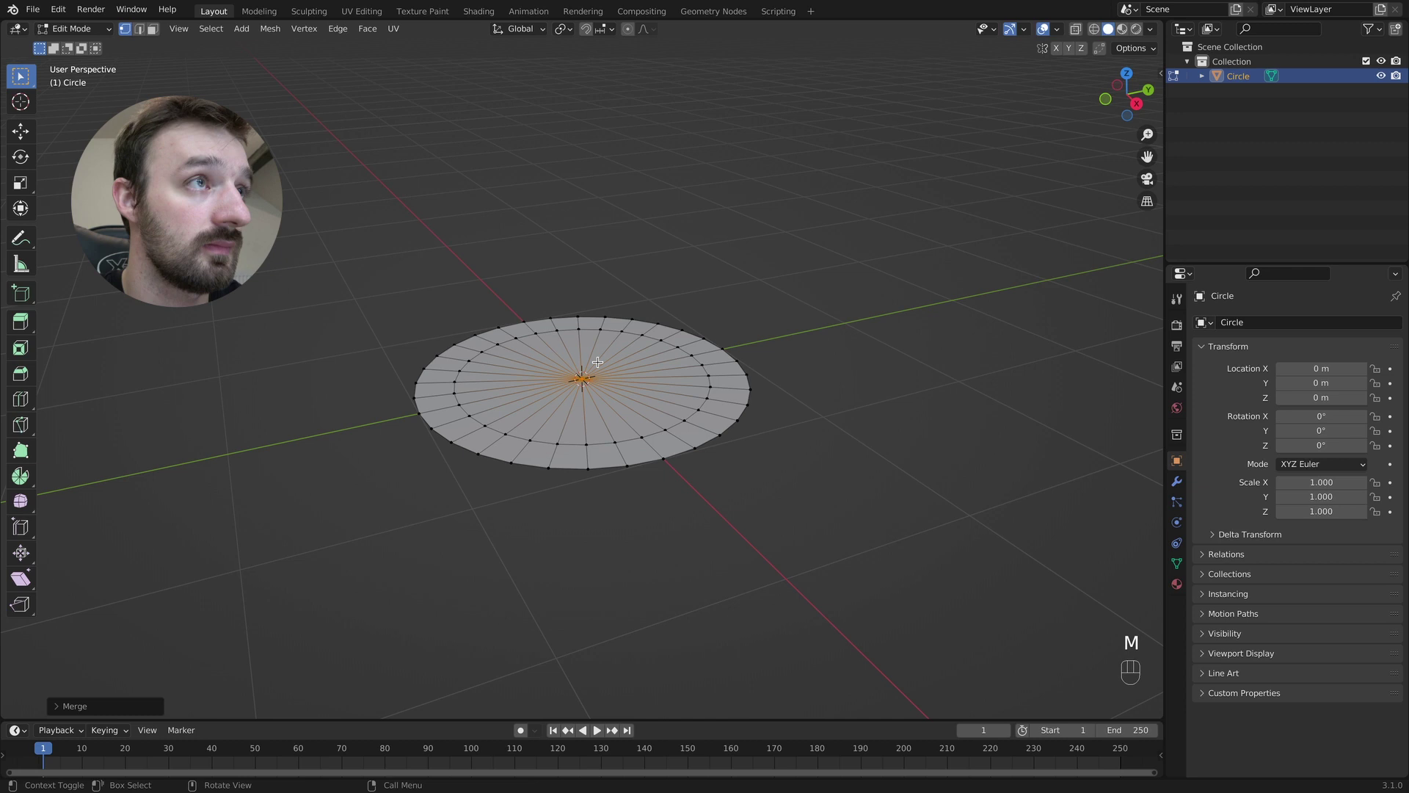
# Select the ring of faces around the center of the disc and raise it very slightly along Z
pyautogui.press('3')
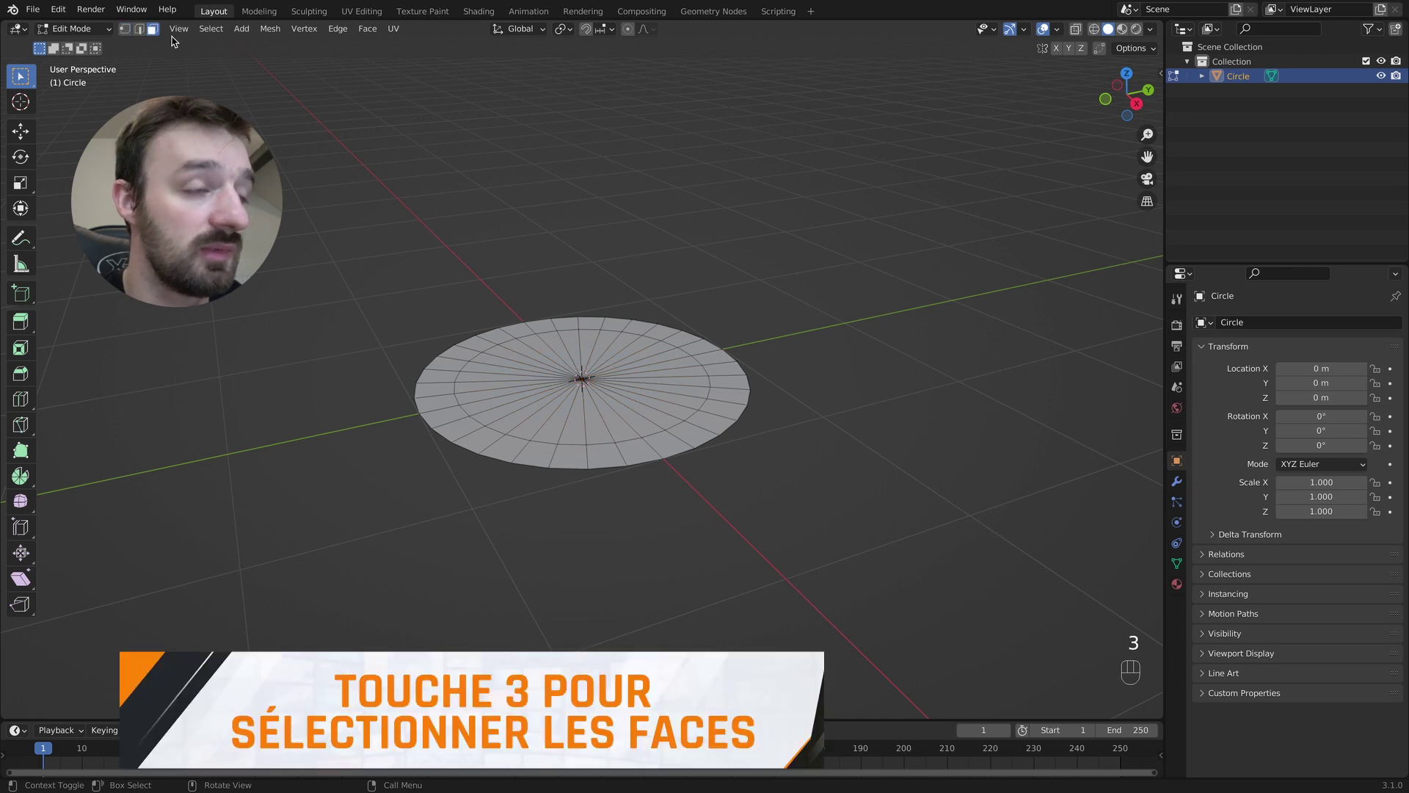
pyautogui.keyDown('alt'); pyautogui.click(545, 393); pyautogui.keyUp('alt')
pyautogui.press('g')
pyautogui.press('z')
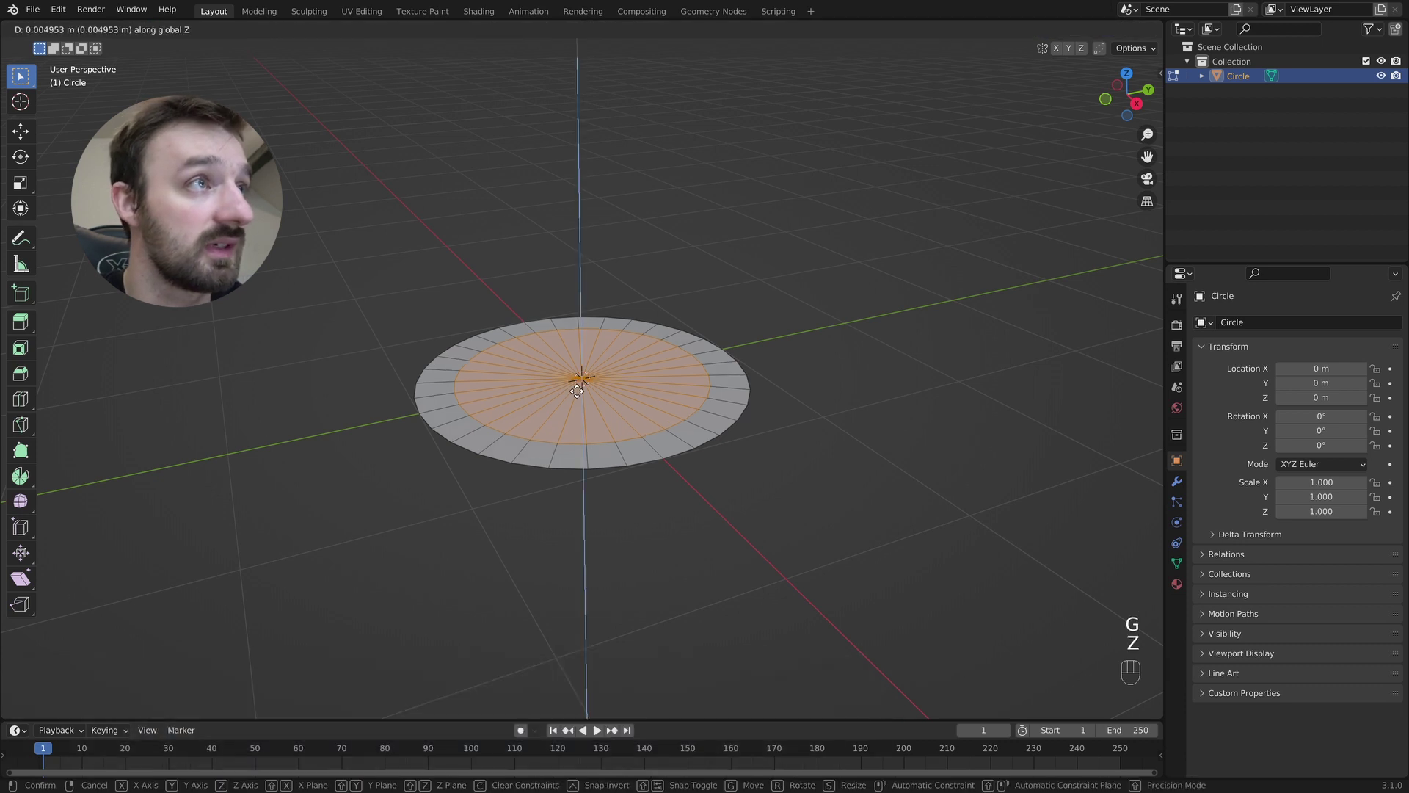
pyautogui.click(576, 389)
pyautogui.press('KP_1')
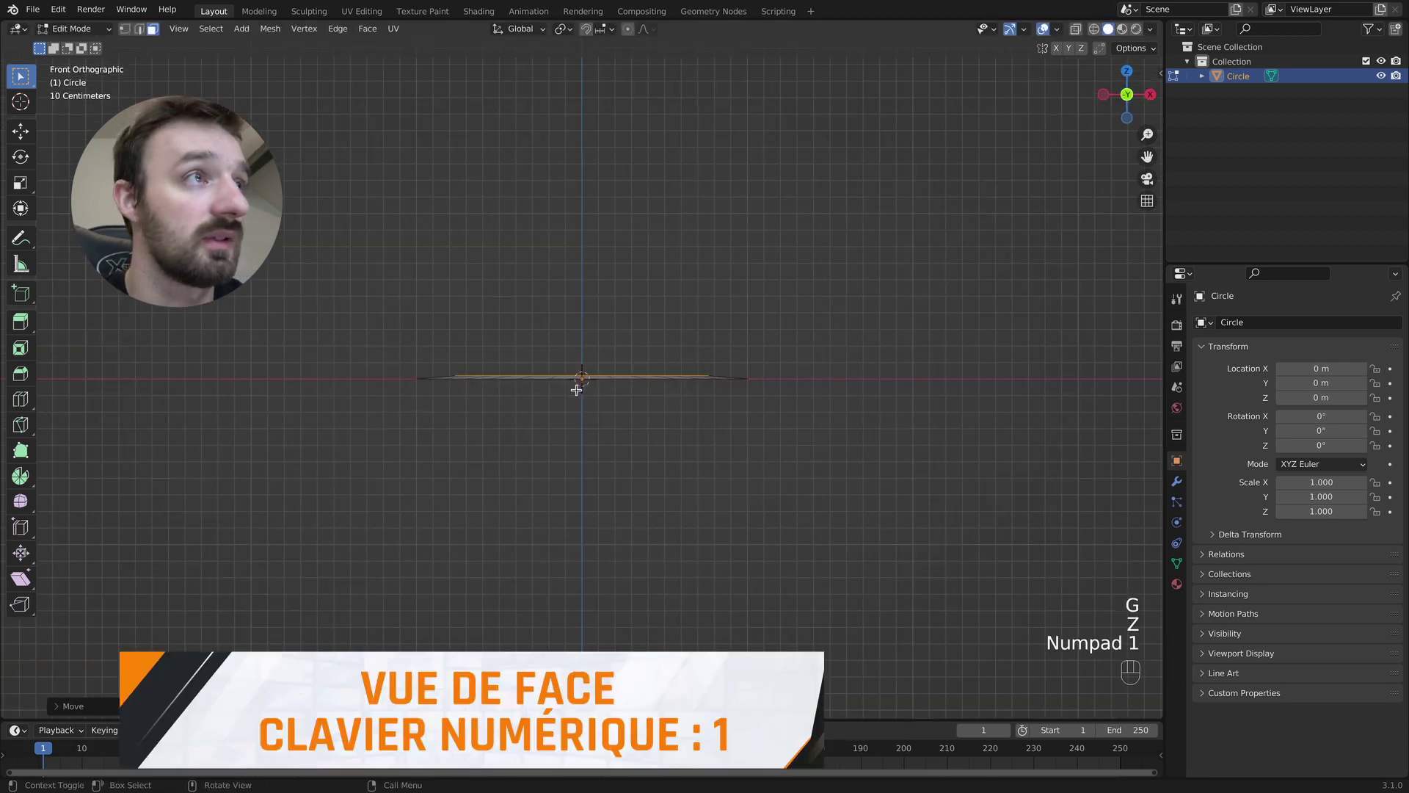
pyautogui.moveTo(559, 361)
pyautogui.mouseDown(button='middle')
pyautogui.moveTo(559, 411)
pyautogui.moveTo(559, 389)
pyautogui.mouseUp(button='middle')
# Select the disc's outer edge loop and extrude it slightly upward along Z
pyautogui.press('Tab')
pyautogui.press('2')
pyautogui.press('Tab')
pyautogui.press('2')
pyautogui.keyDown('alt'); pyautogui.keyDown('shift'); pyautogui.click(486, 434); pyautogui.keyUp('shift'); pyautogui.keyUp('alt')
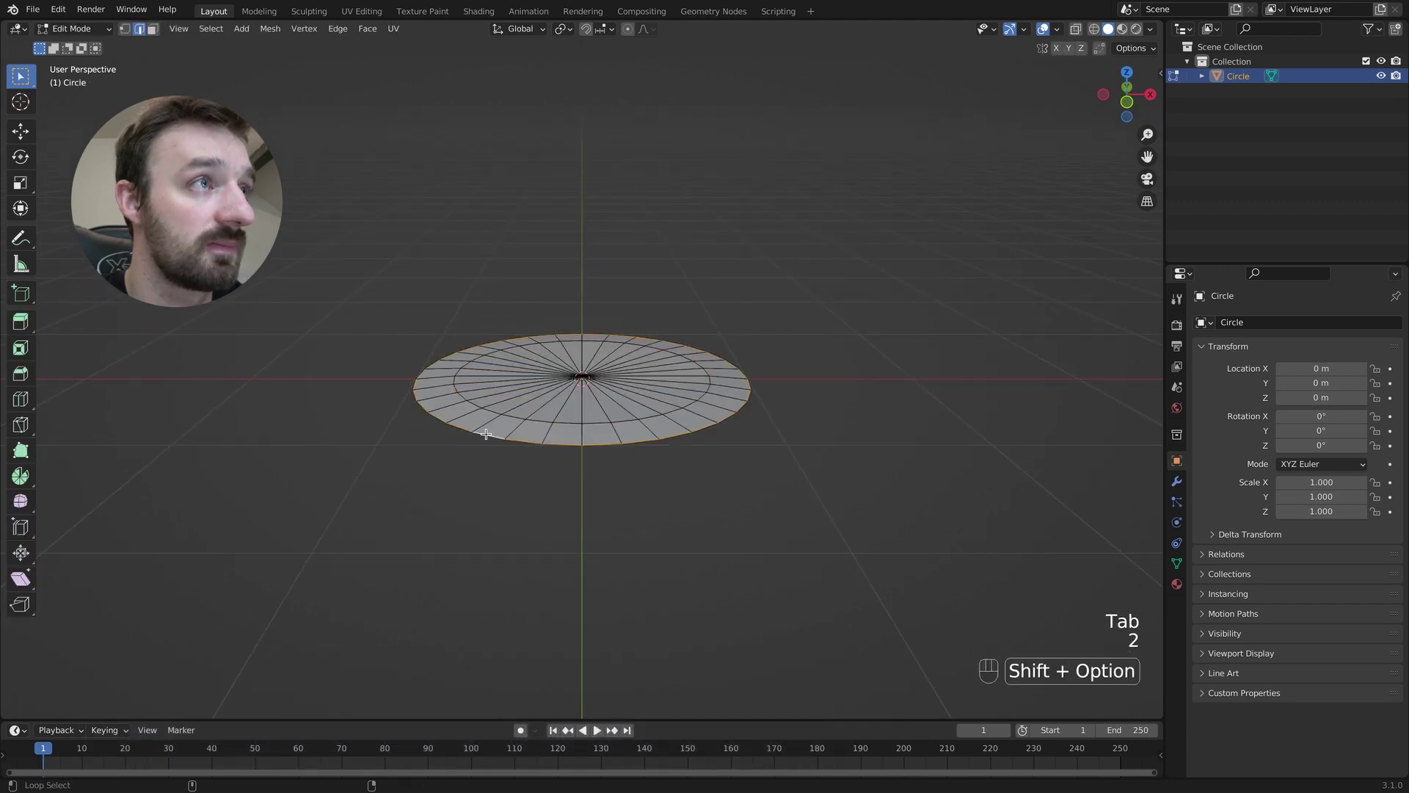
pyautogui.press('z')
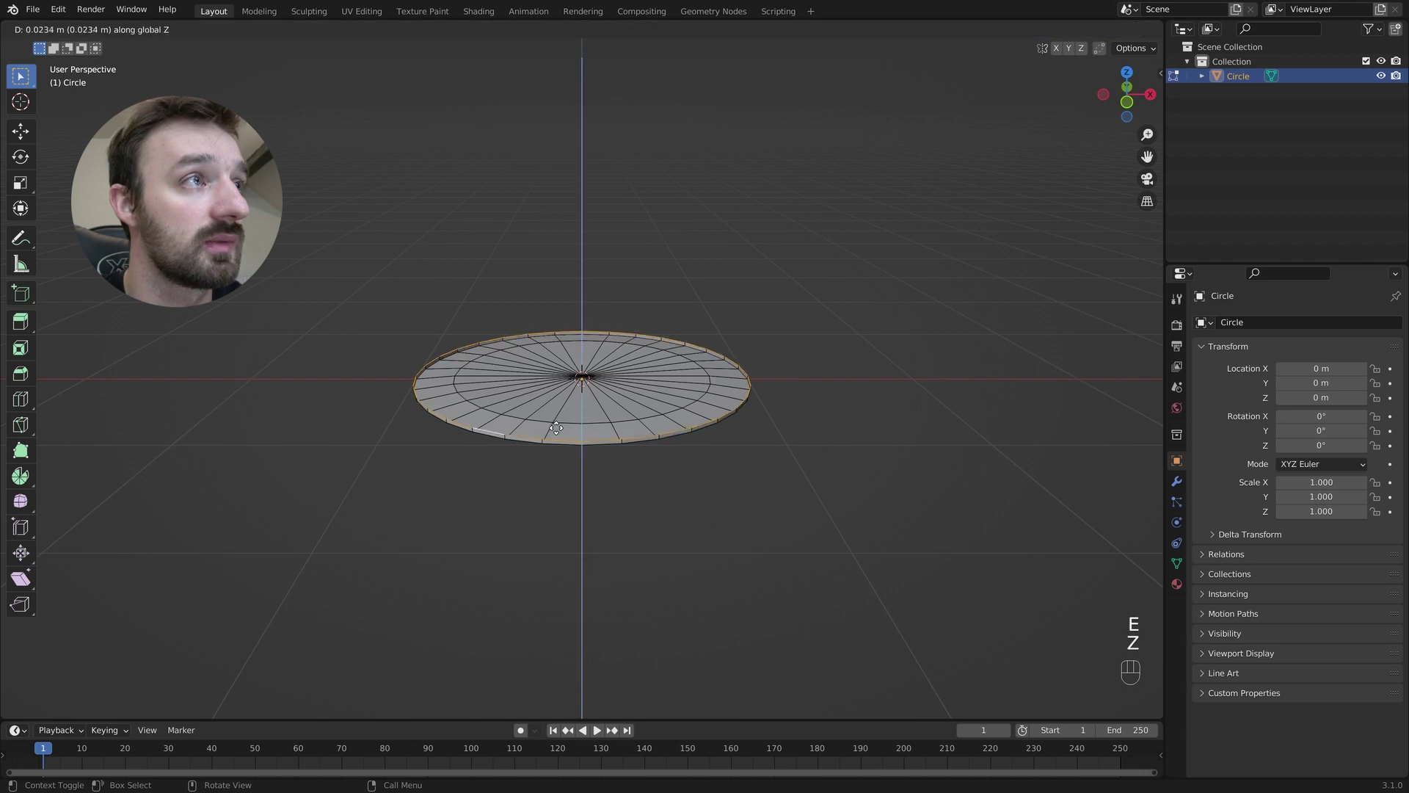
pyautogui.click(555, 427)
# From the front view, adjust the upper edge loop's height along Z and scale it outward to about 1.05
pyautogui.press('KP_1')
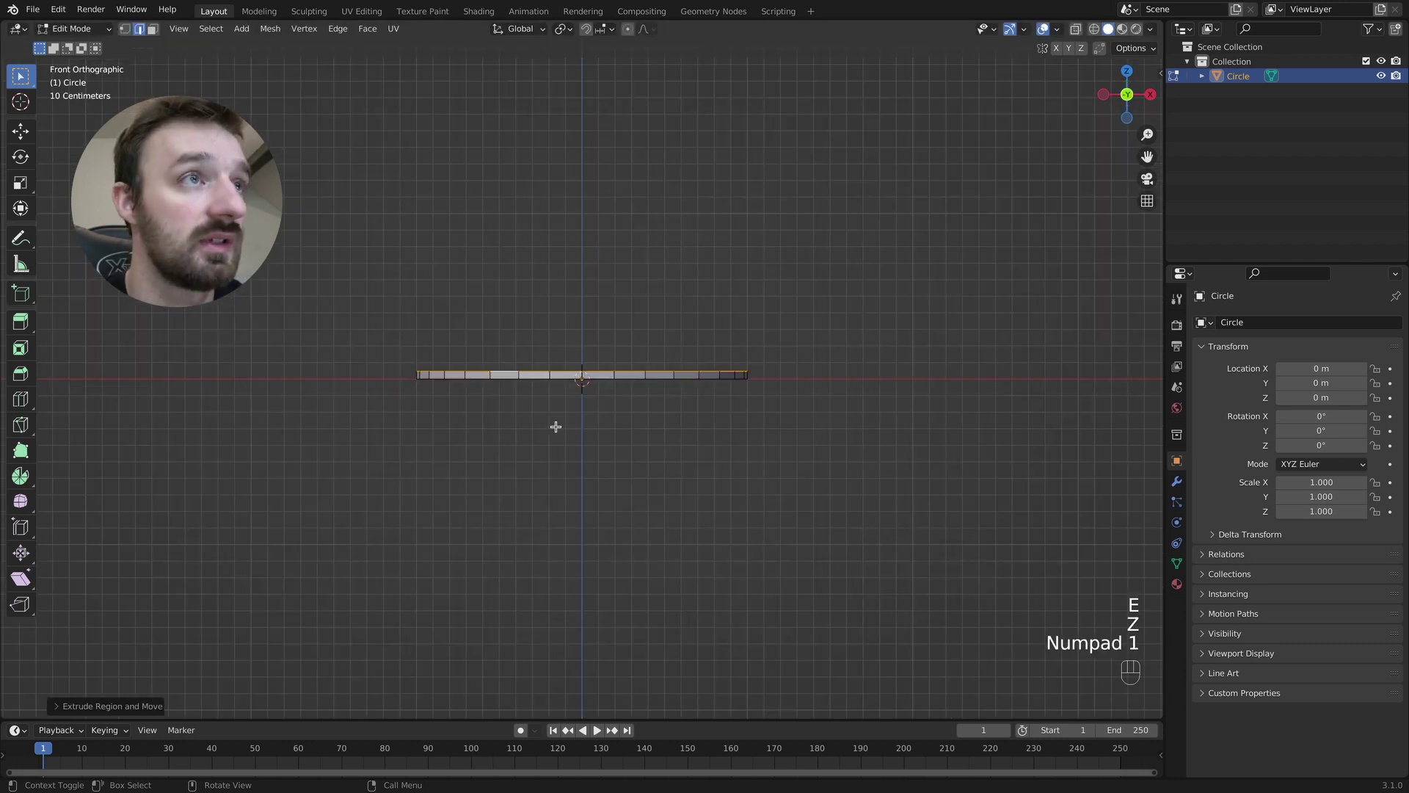
pyautogui.scroll(3, 587, 411)
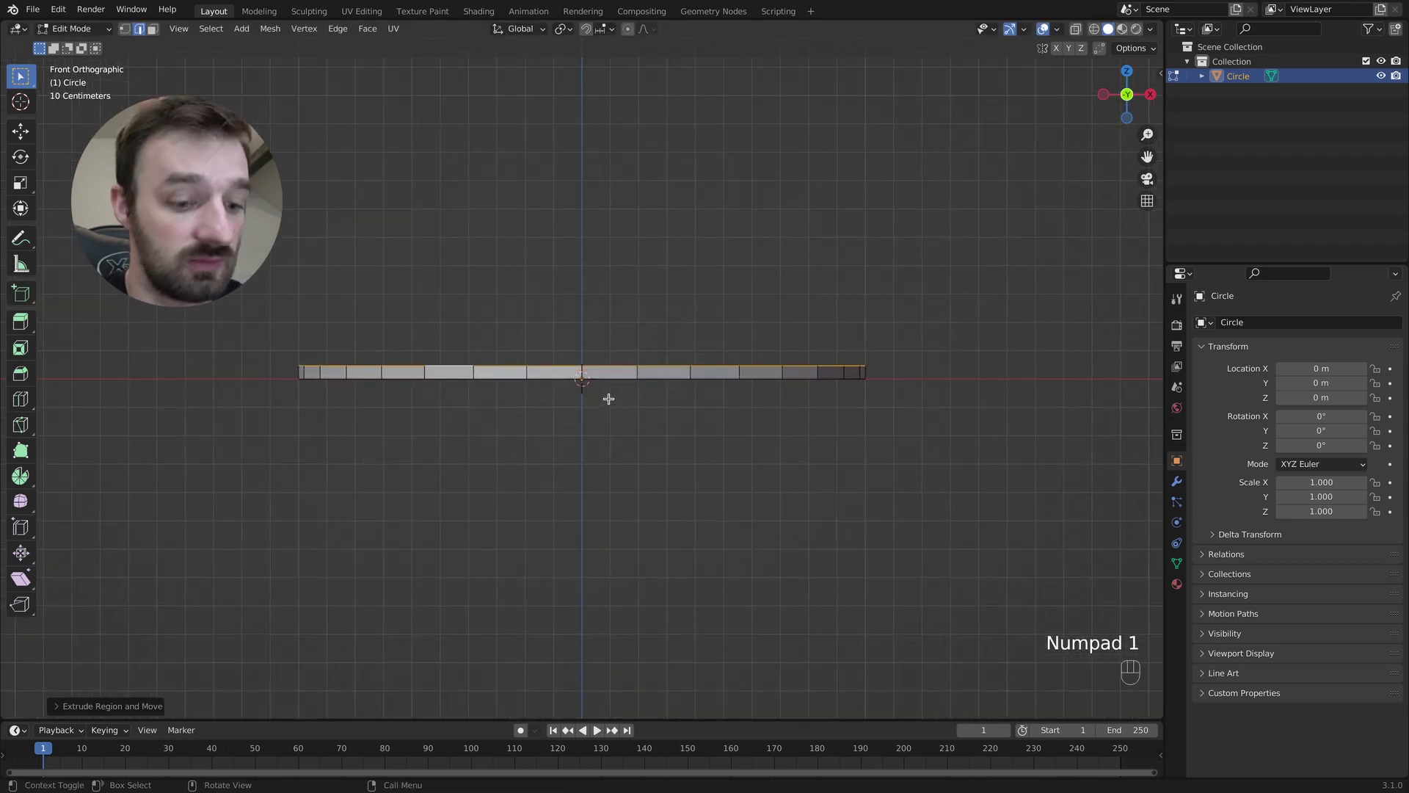
pyautogui.press('g')
pyautogui.press('z')
pyautogui.click(608, 397)
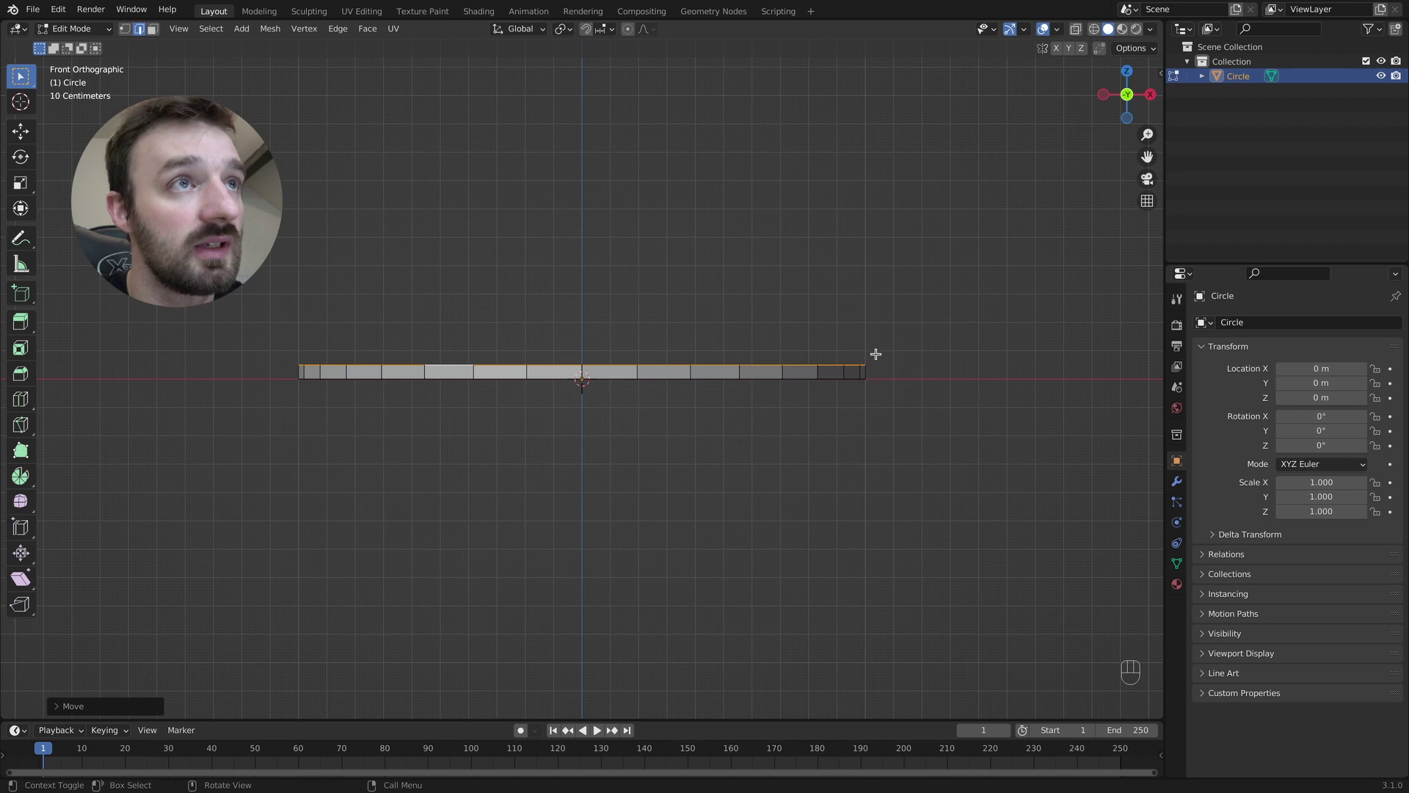
pyautogui.press('s')
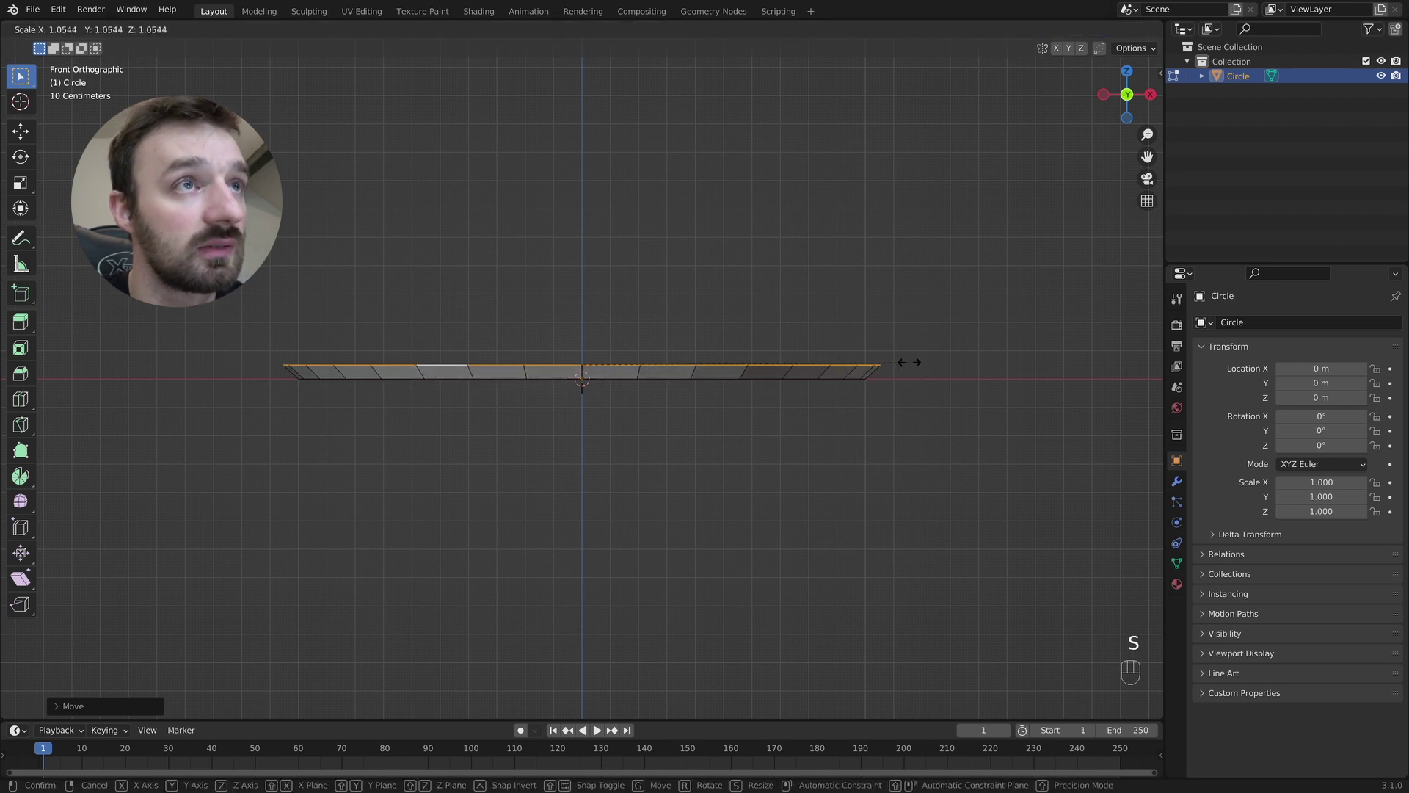
pyautogui.click(907, 361)
# Extrude the top edge loop upward along Z and scale it outward to about 1.1 to form the plate's flared rim
pyautogui.press('e')
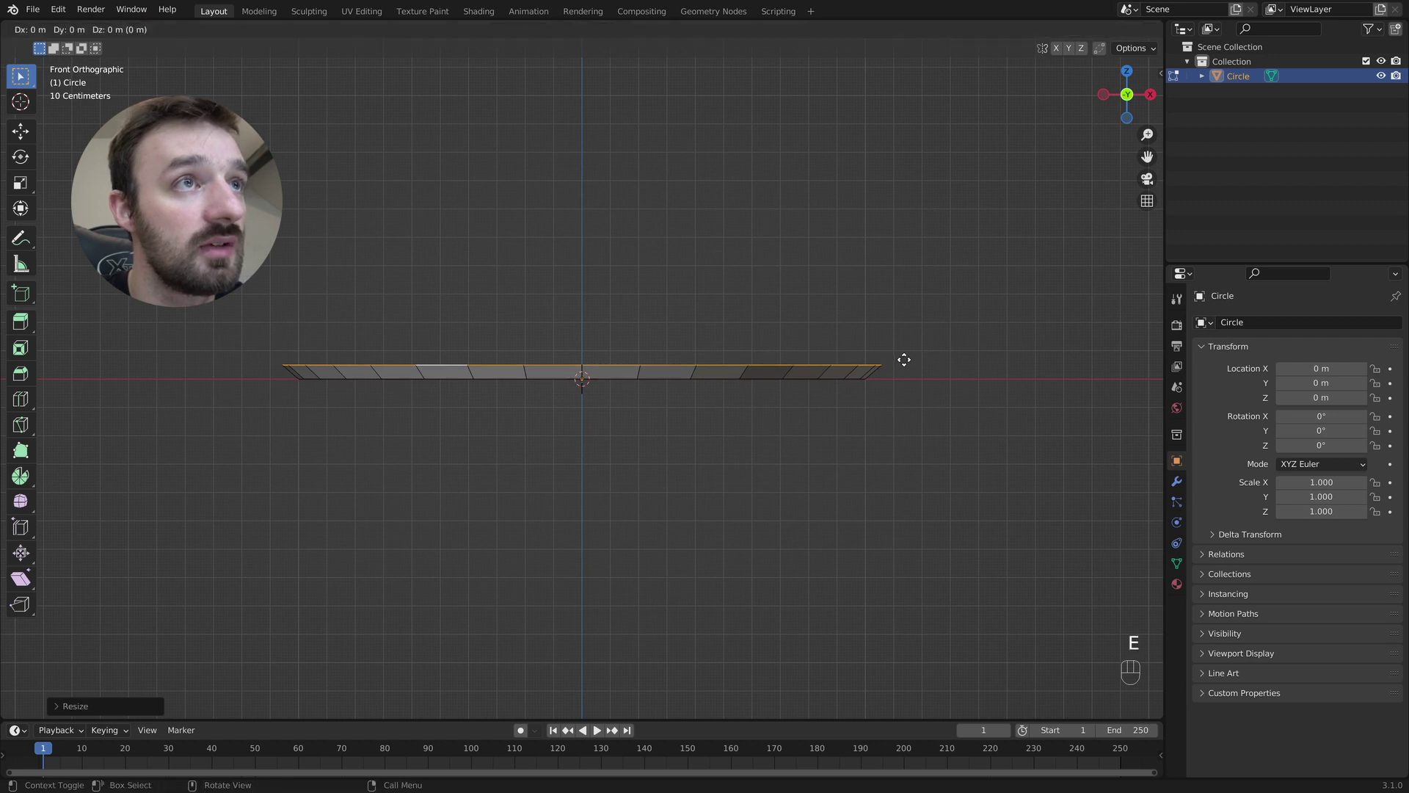
pyautogui.press('z')
pyautogui.click(892, 349)
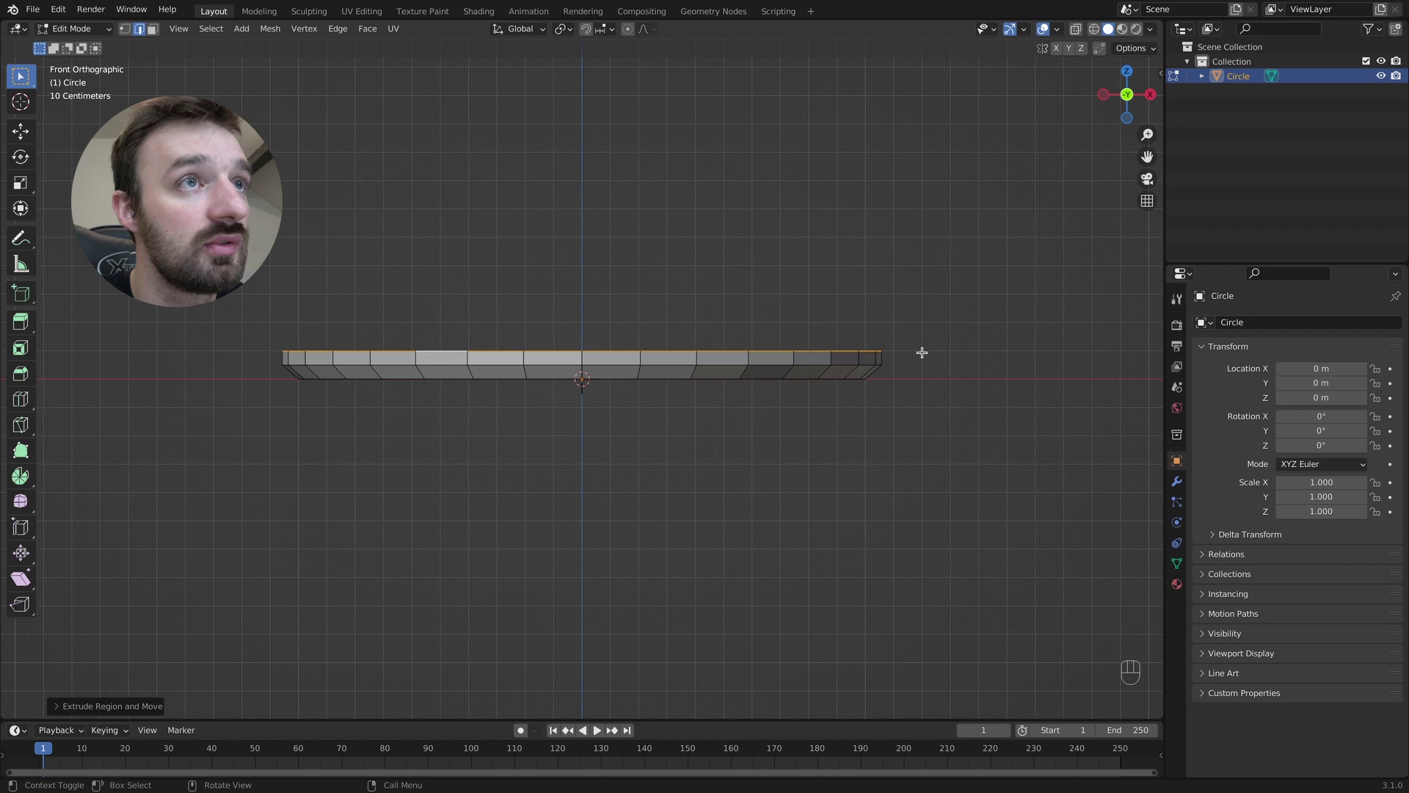
pyautogui.press('s')
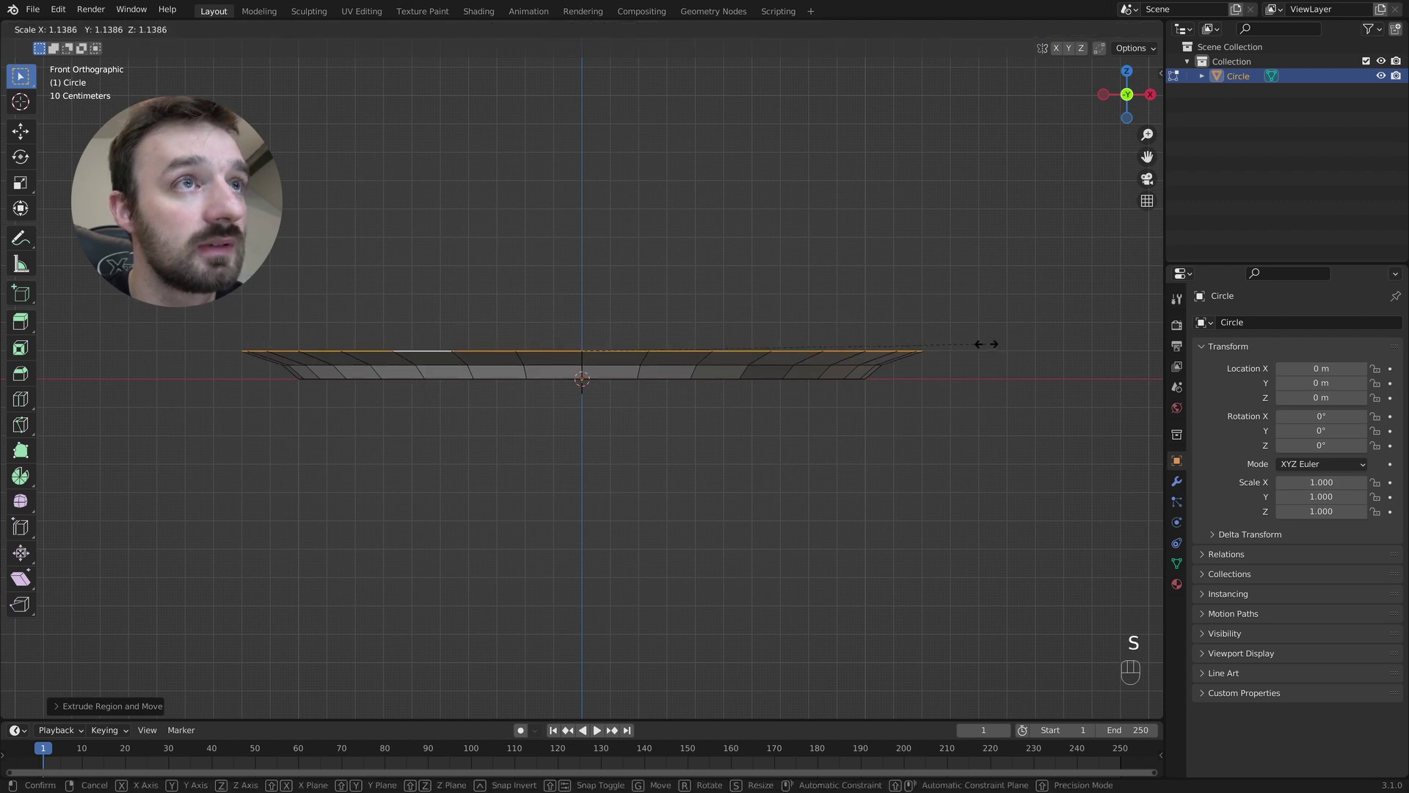
pyautogui.click(968, 340)
pyautogui.press('Tab')
pyautogui.moveTo(968, 340); pyautogui.dragTo(890, 329, button='middle')
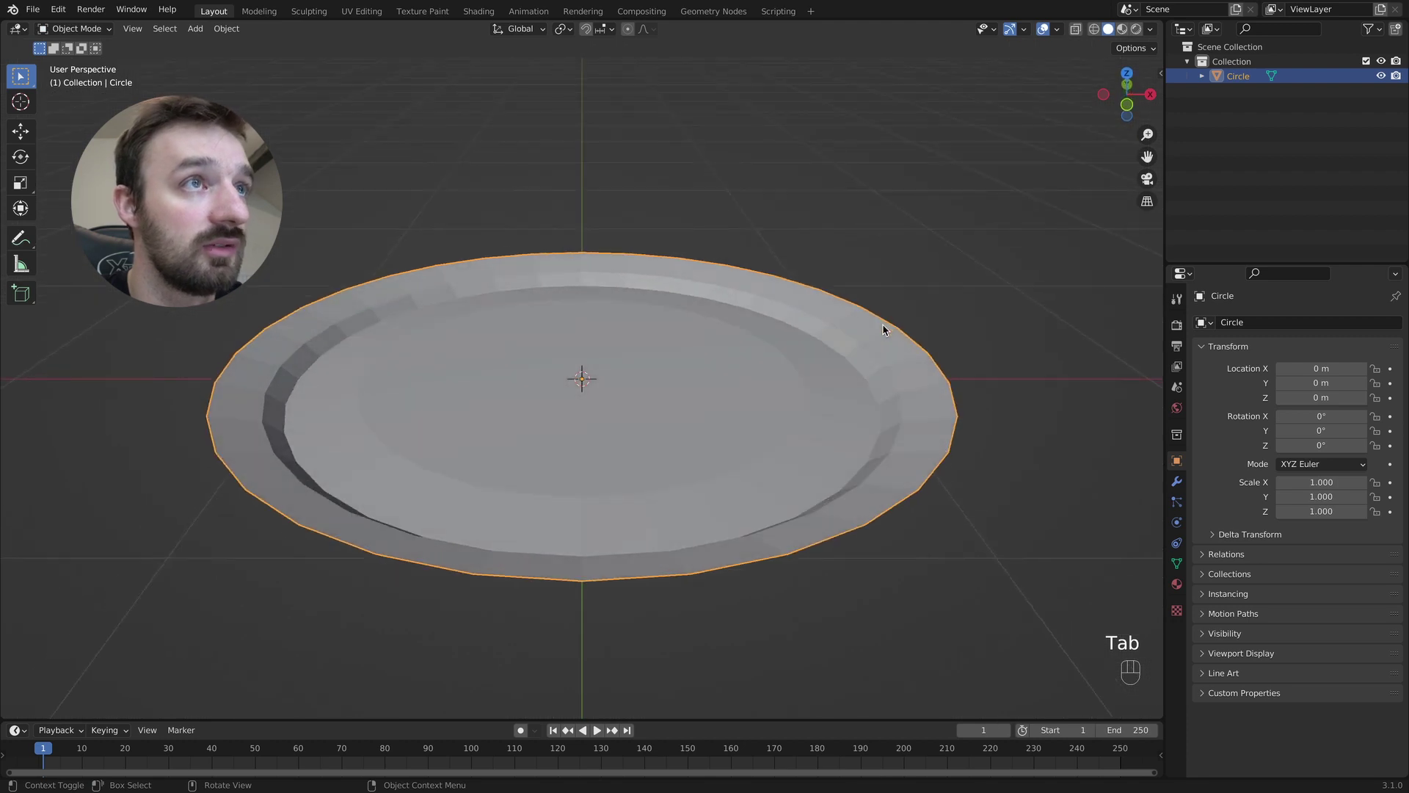
# Add a Solidify modifier and a Subdivision Surface modifier to the plate
pyautogui.click(1176, 481)
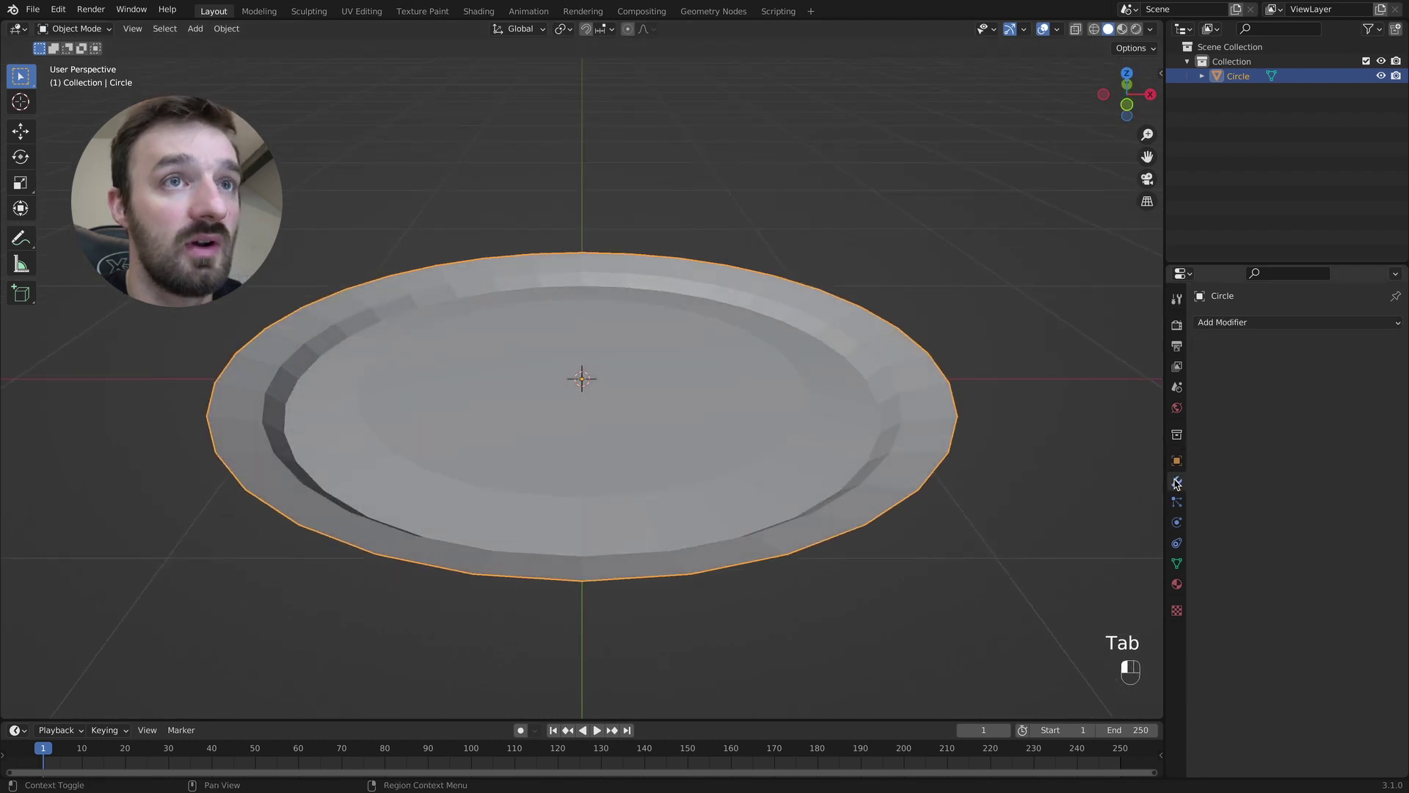
pyautogui.click(1241, 323)
pyautogui.click(1096, 573)
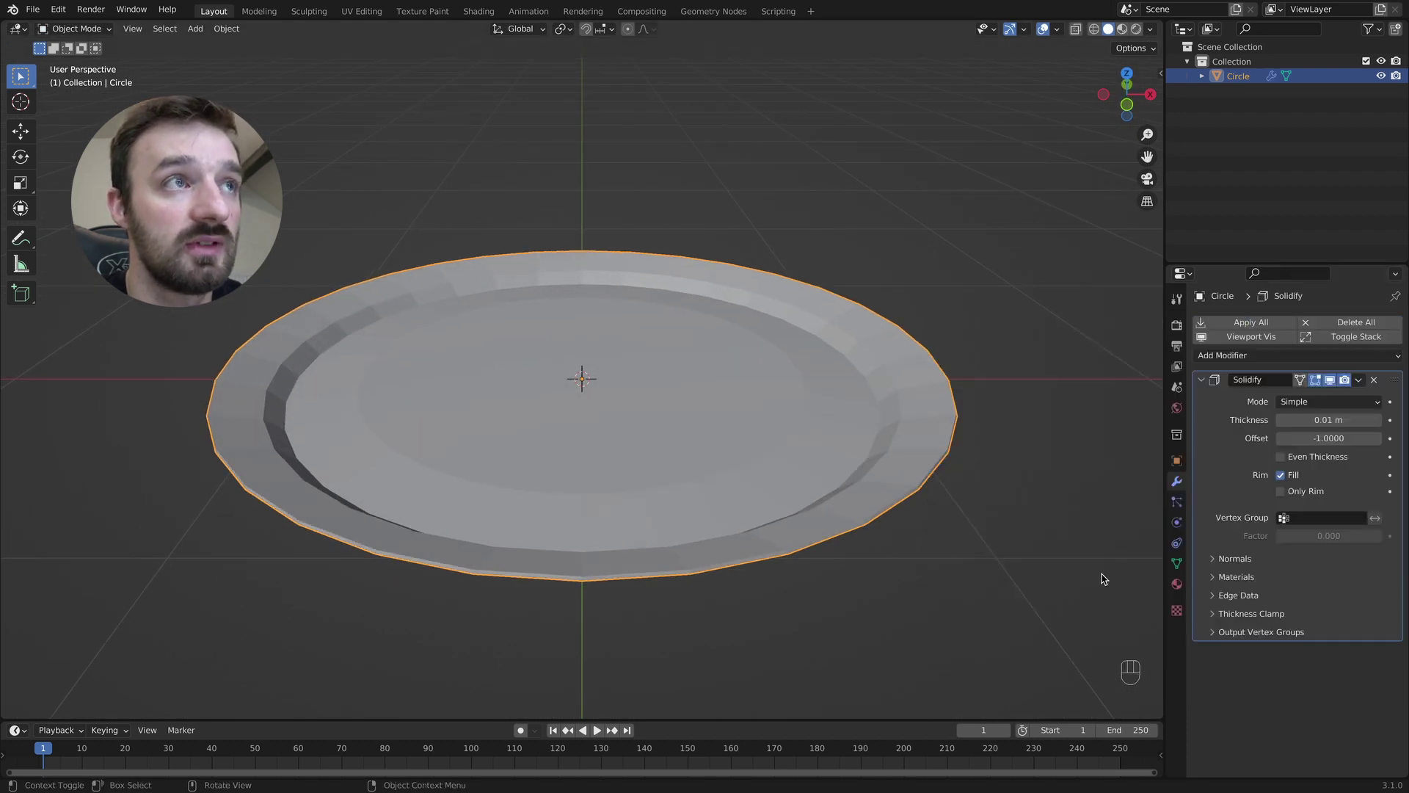
pyautogui.click(1285, 354)
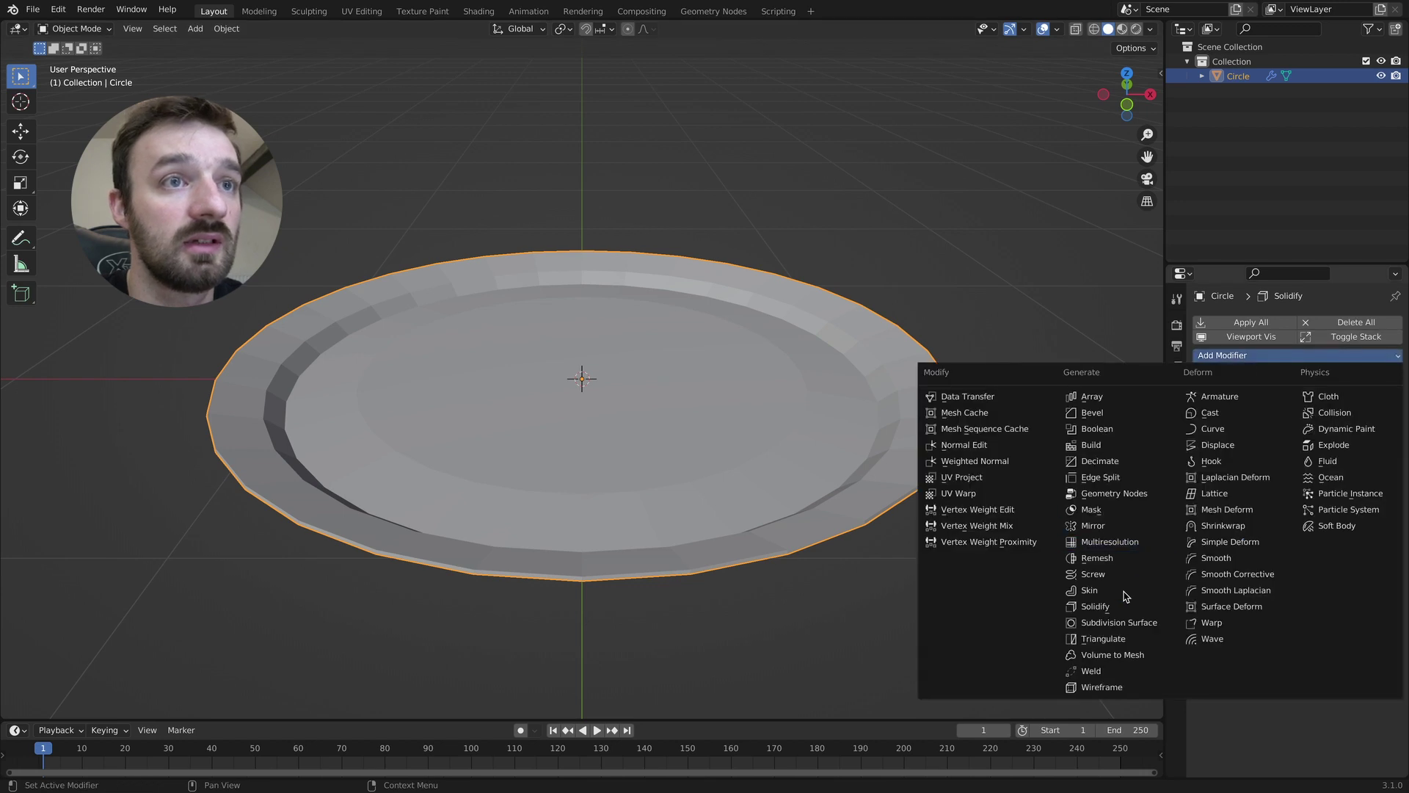
pyautogui.click(1122, 623)
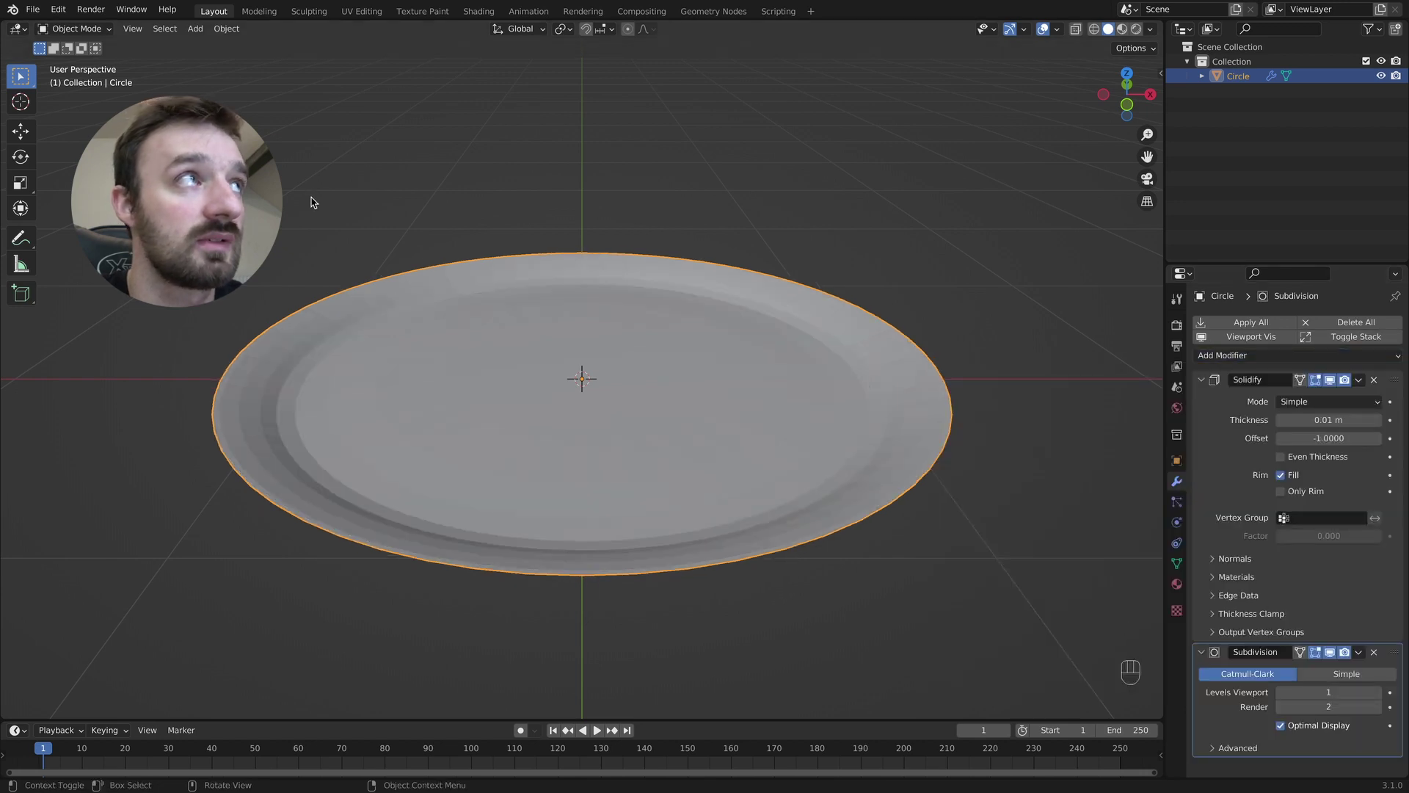
# Apply smooth shading to the plate and inspect its surface
pyautogui.click(226, 29)
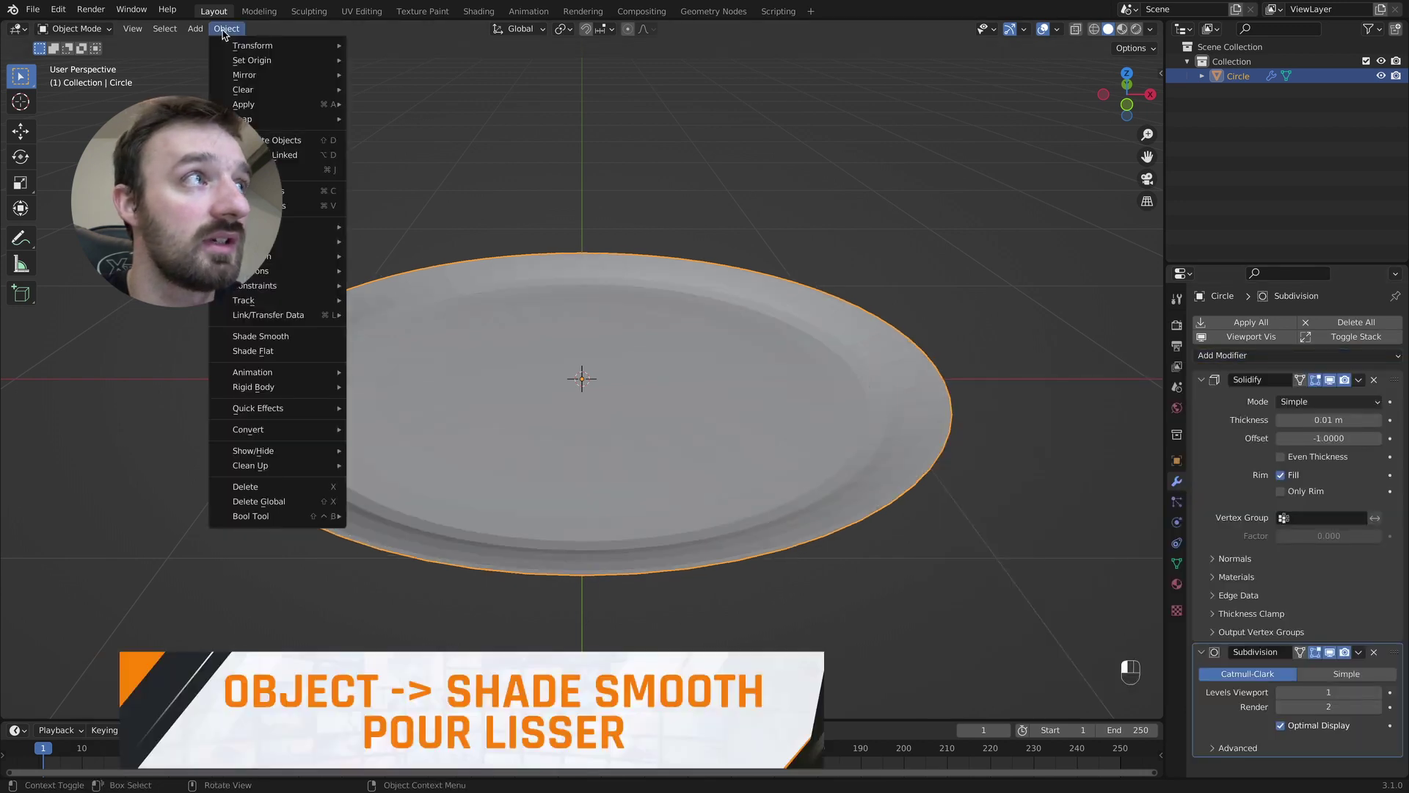
pyautogui.click(278, 338)
pyautogui.scroll(-5, 624, 339)
pyautogui.scroll(5, 624, 339)
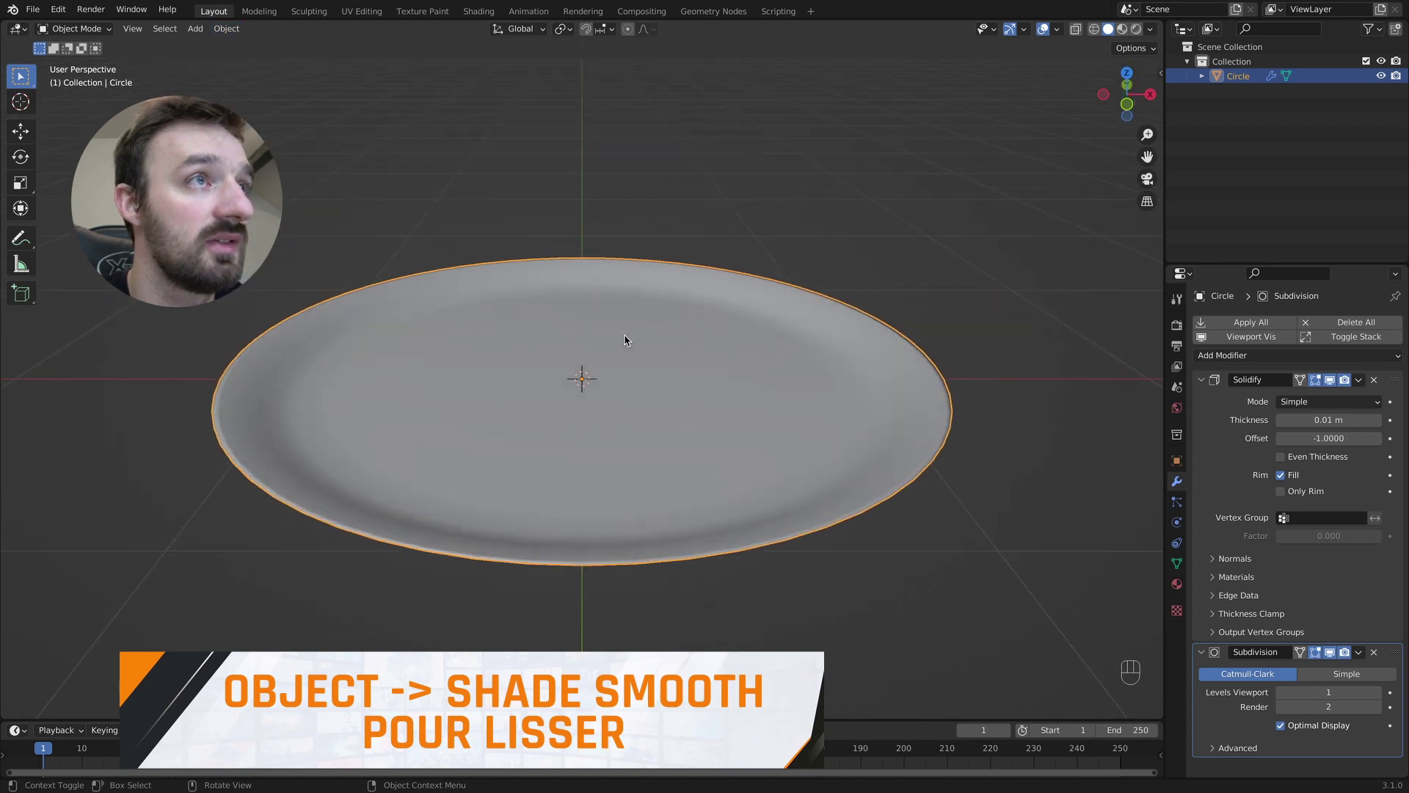
pyautogui.scroll(-4, 623, 340)
pyautogui.scroll(4, 626, 340)
pyautogui.hscroll(3, 739, 345)
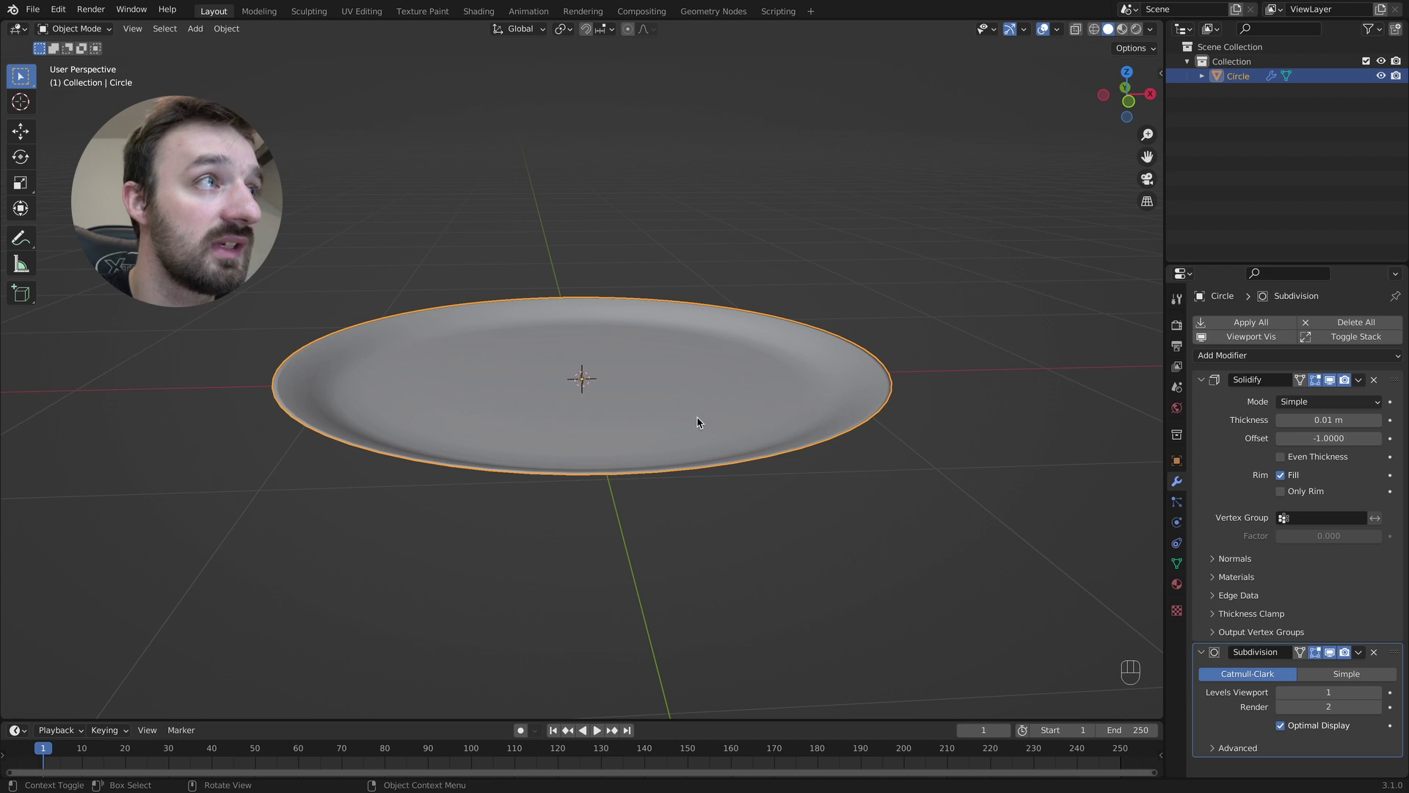
# In Edit Mode, collapse the Solidify settings and turn on the Subdivision modifier's on-cage display
pyautogui.scroll(-5, 694, 420)
pyautogui.press('Tab')
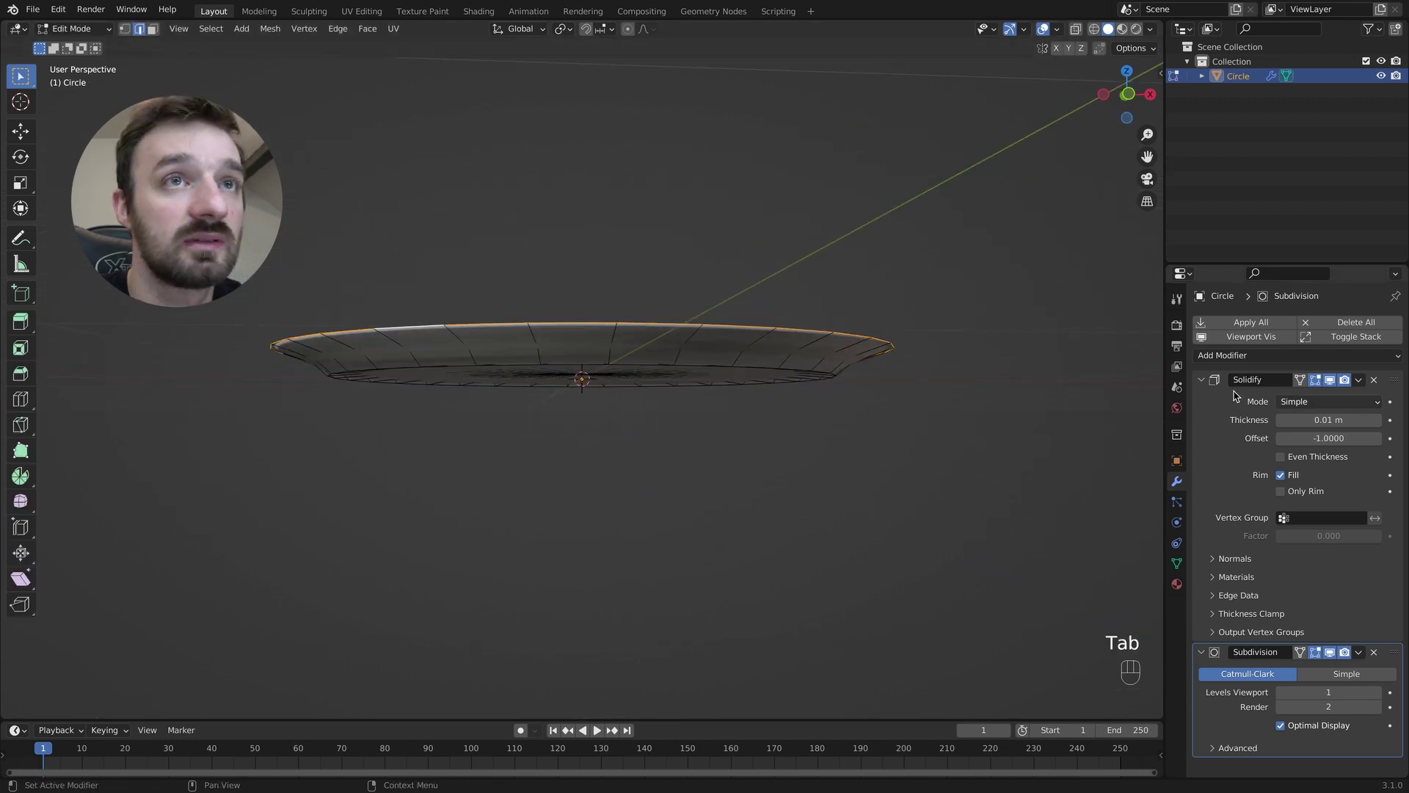
pyautogui.click(1201, 379)
pyautogui.click(1300, 400)
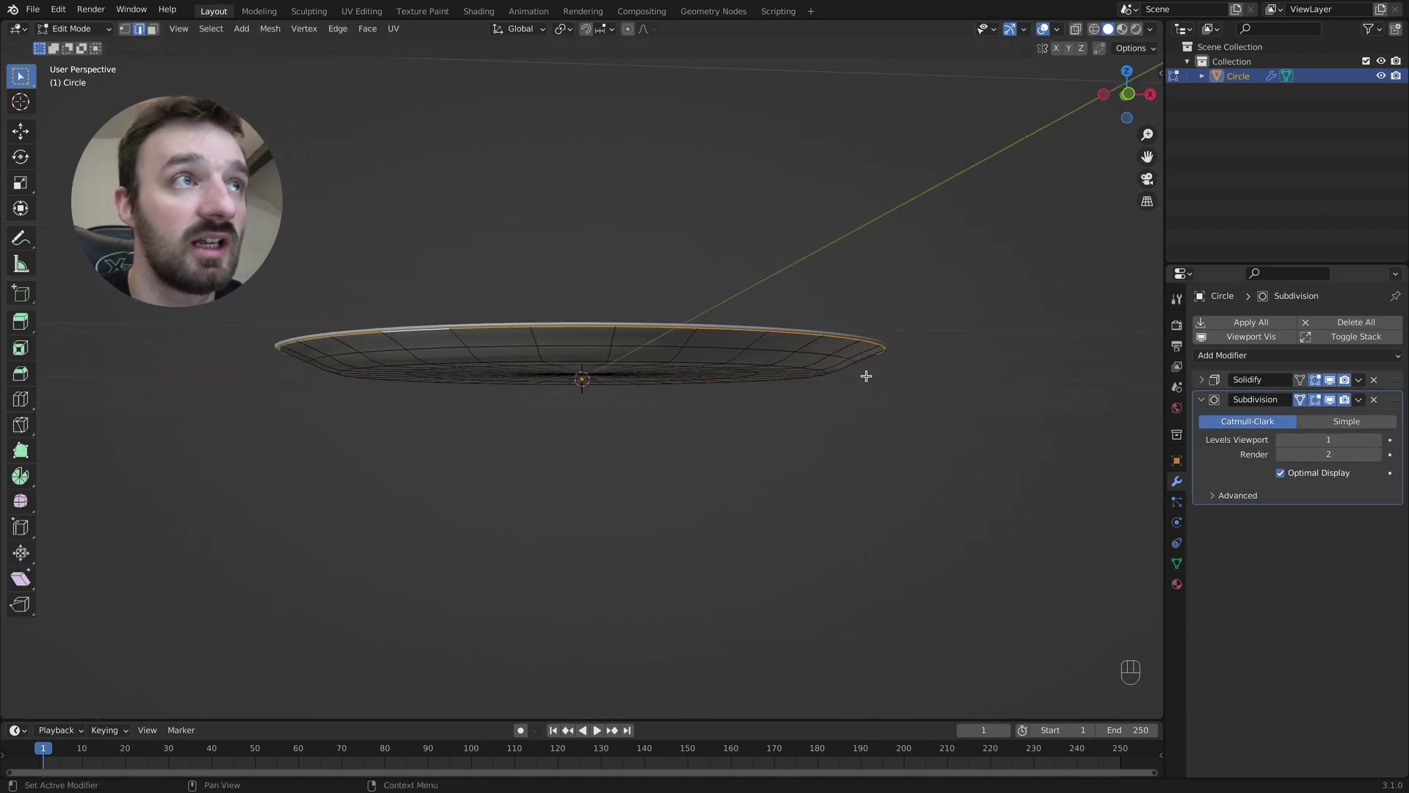
pyautogui.click(1300, 401)
pyautogui.click(1299, 402)
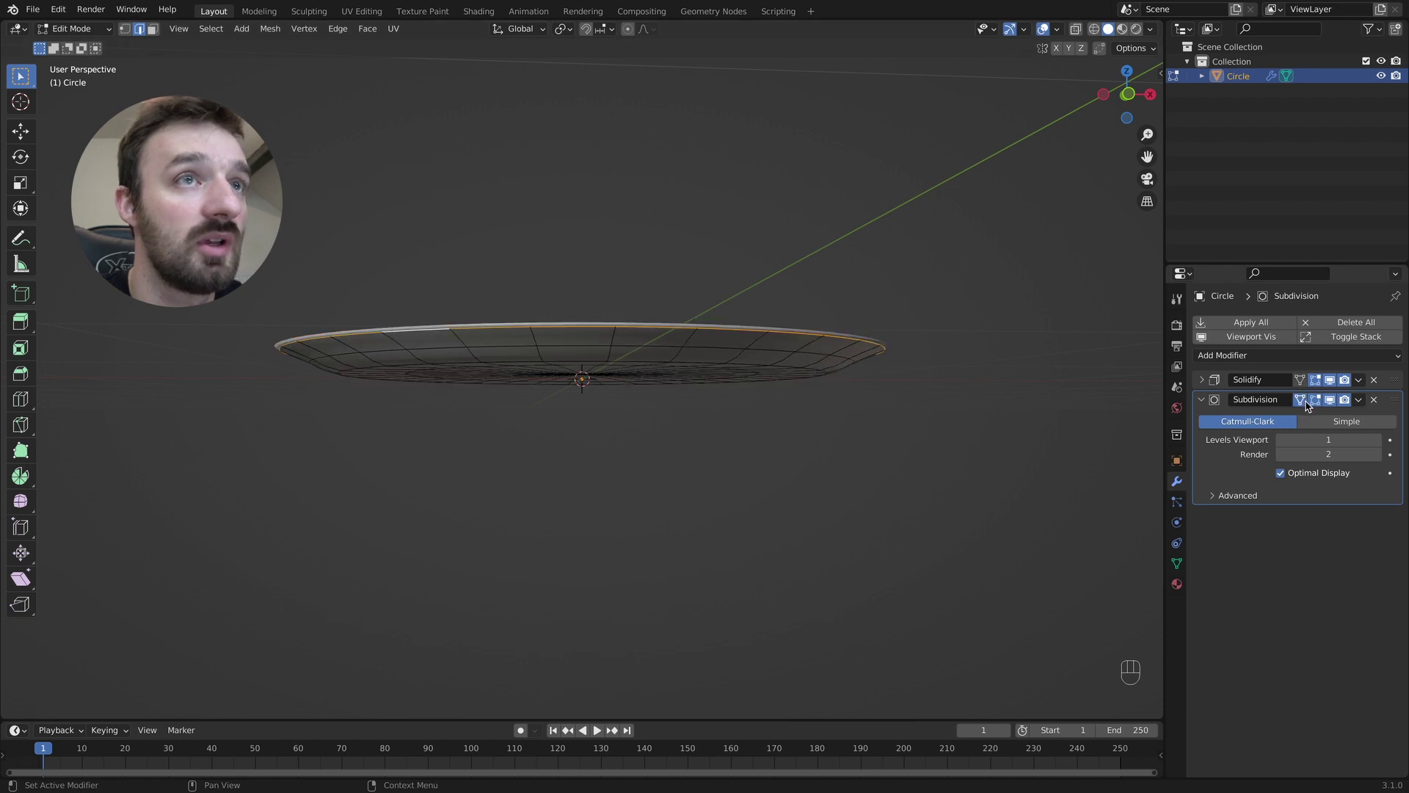
# Bevel the edge loop where the plate's wall meets the flared rim, with 2 segments and a width of about 0.006 m
pyautogui.keyDown('alt'); pyautogui.keyDown('shift'); pyautogui.click(638, 348); pyautogui.keyUp('shift'); pyautogui.keyUp('alt')
pyautogui.keyDown('alt'); pyautogui.keyDown('shift'); pyautogui.click(639, 348); pyautogui.keyUp('shift'); pyautogui.keyUp('alt')
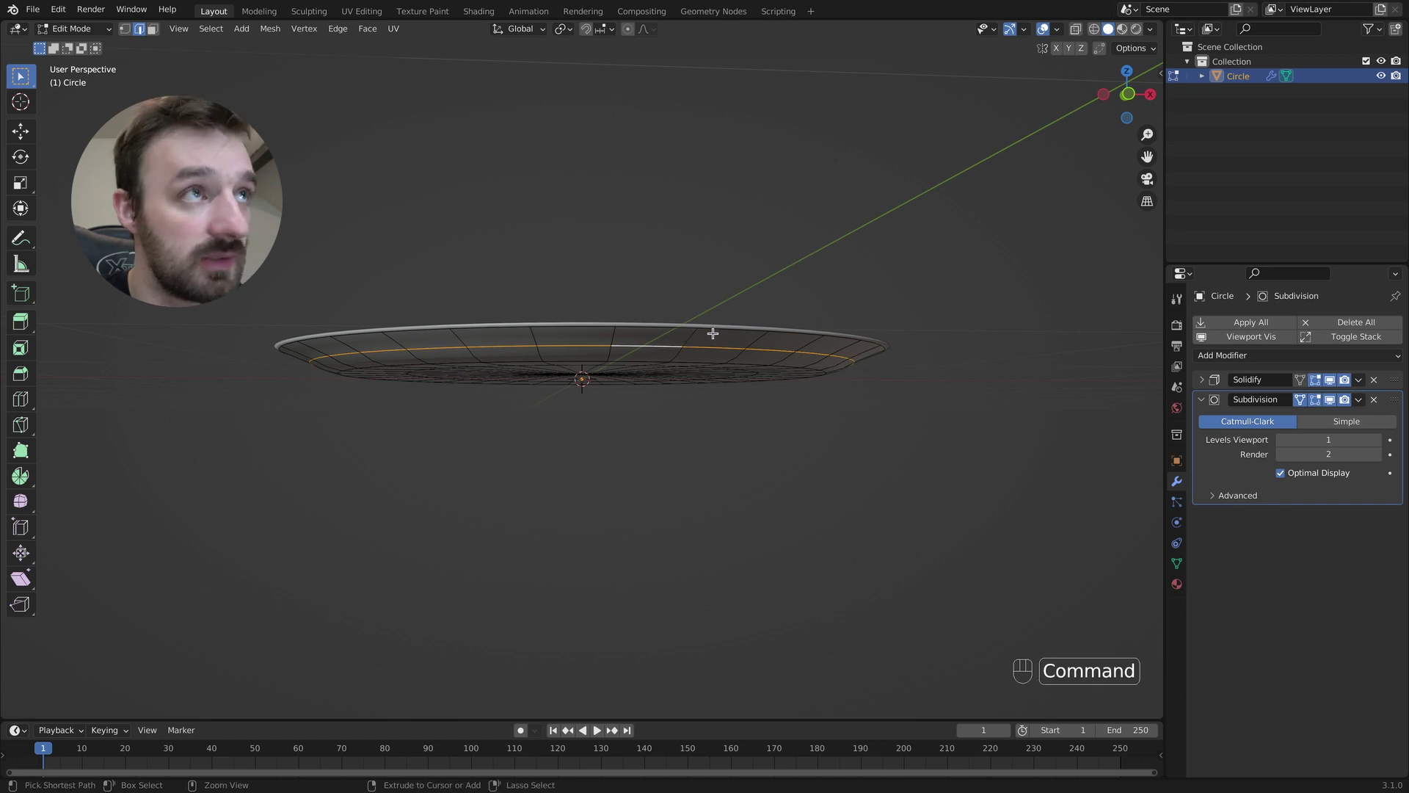
pyautogui.hotkey('ctrl', 'b')
pyautogui.scroll(1, 716, 331)
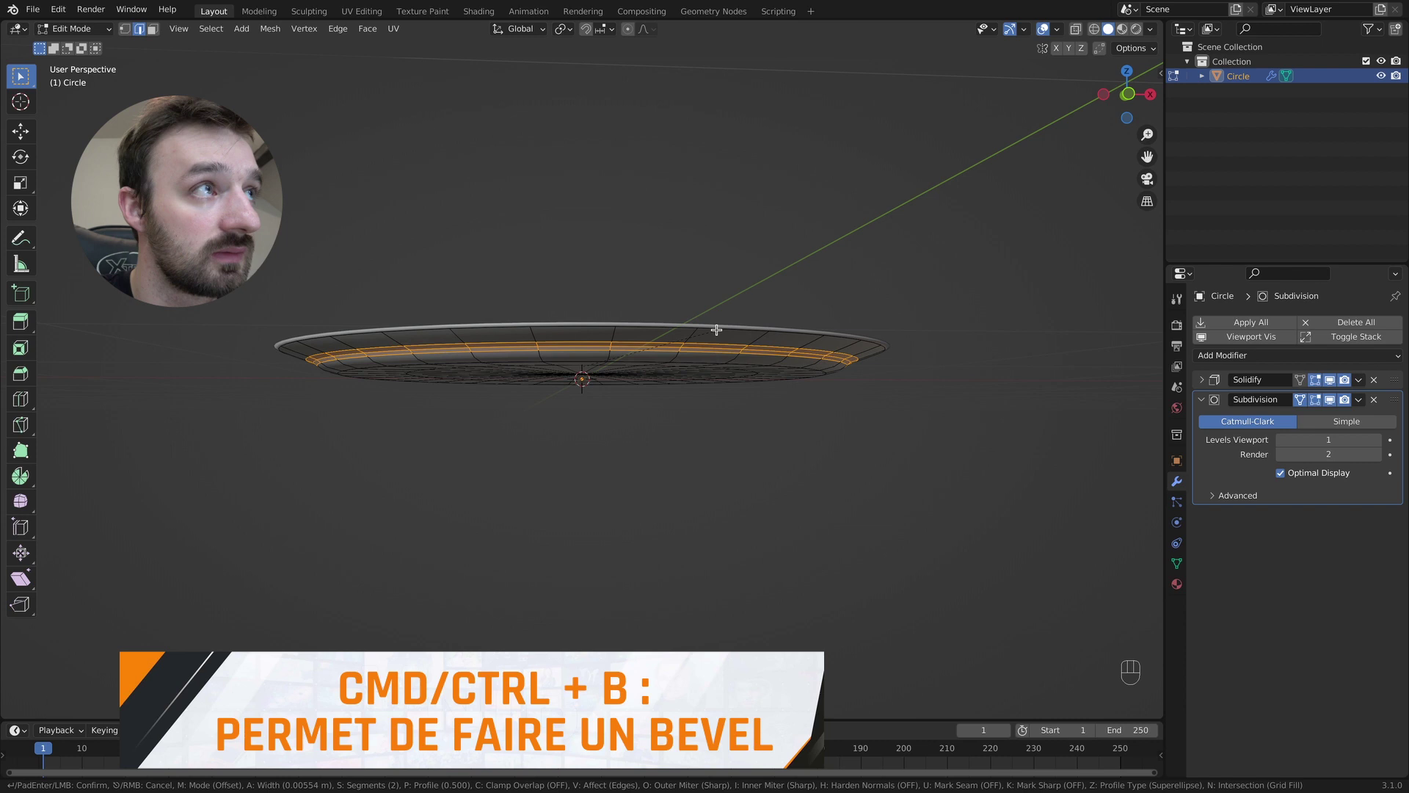
pyautogui.click(716, 331)
pyautogui.press('Tab')
pyautogui.moveTo(720, 314); pyautogui.dragTo(720, 317, button='middle')
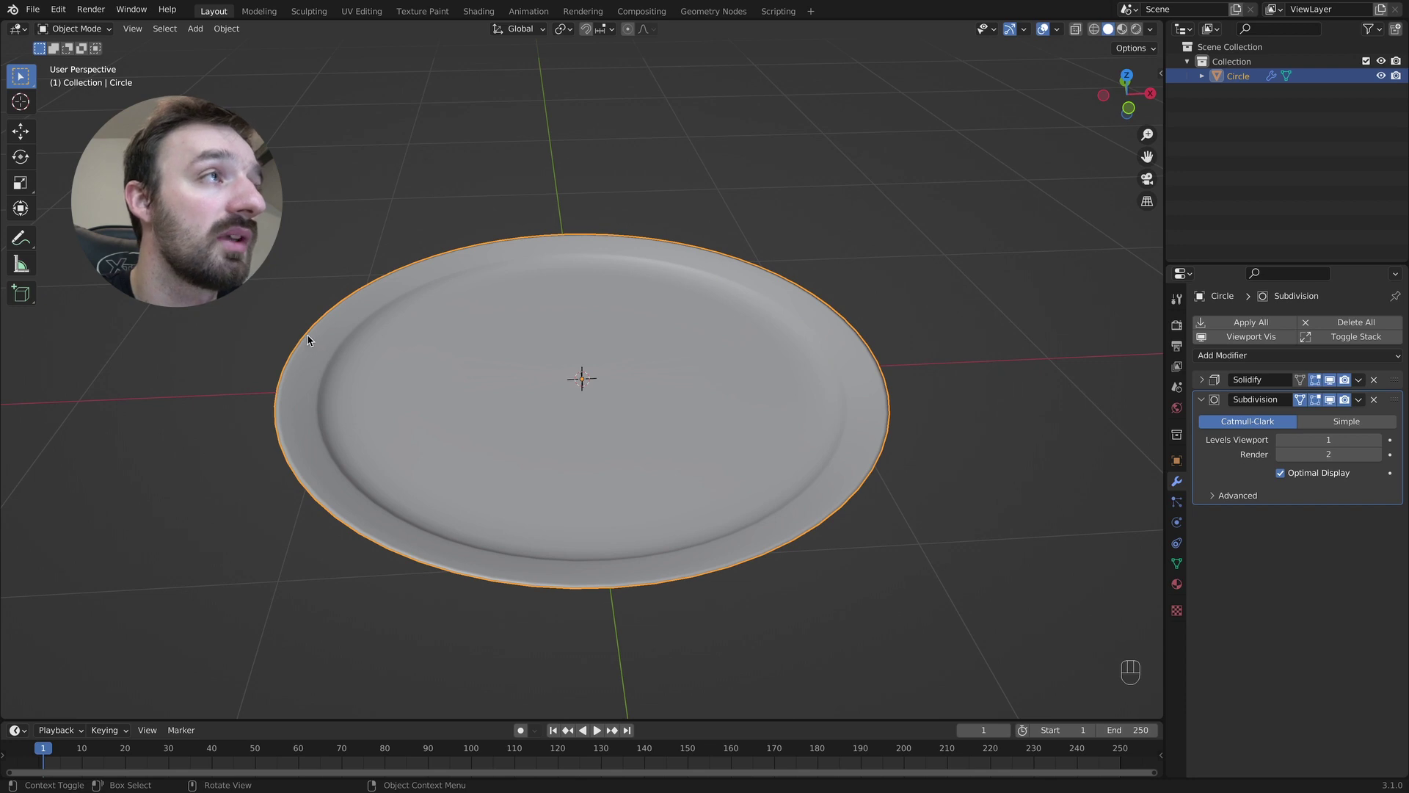
# In Edit Mode, scale the plate's outermost rim edge loop outward slightly to widen the rim, and return to Object Mode
pyautogui.press('Tab')
pyautogui.press('2')
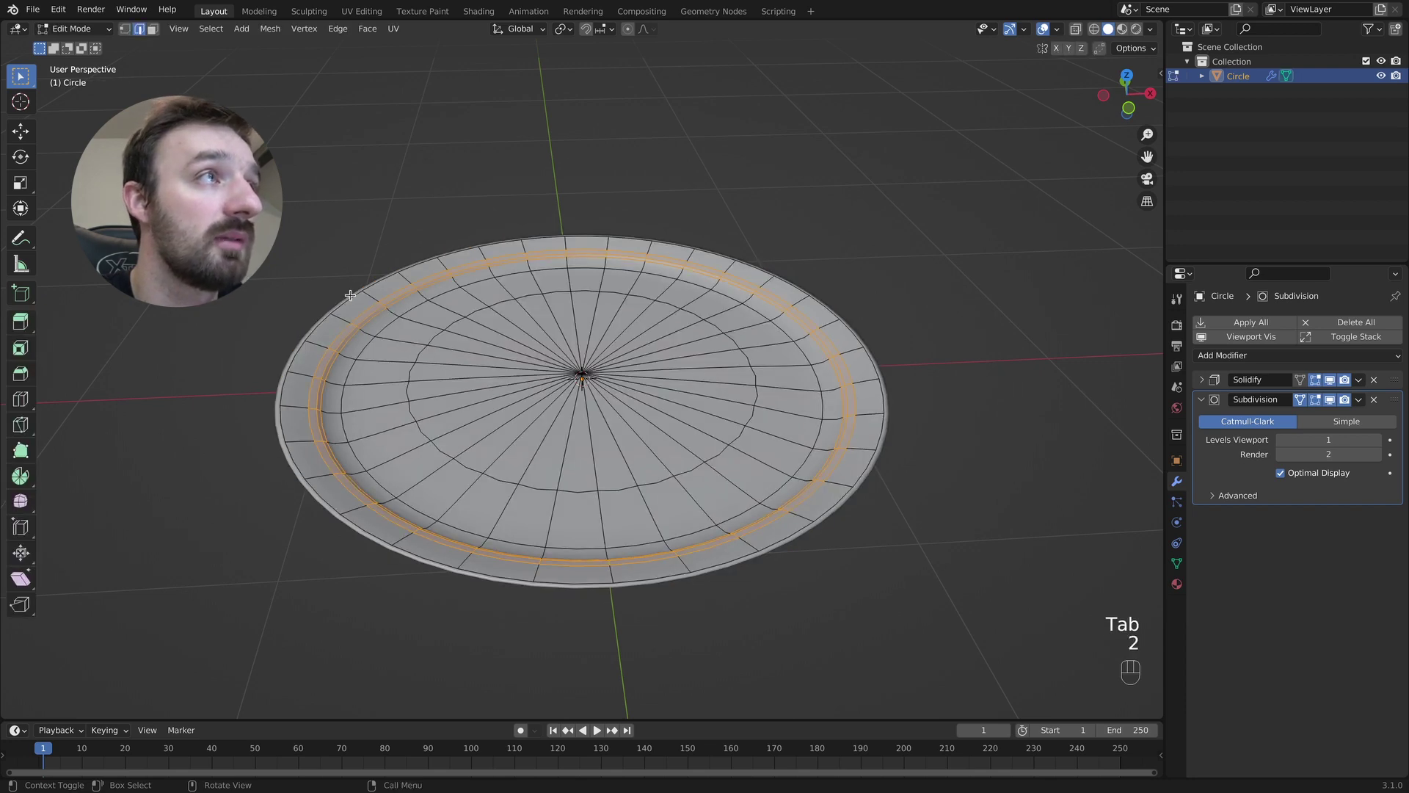
pyautogui.keyDown('alt'); pyautogui.keyDown('shift'); pyautogui.click(344, 301); pyautogui.keyUp('shift'); pyautogui.keyUp('alt')
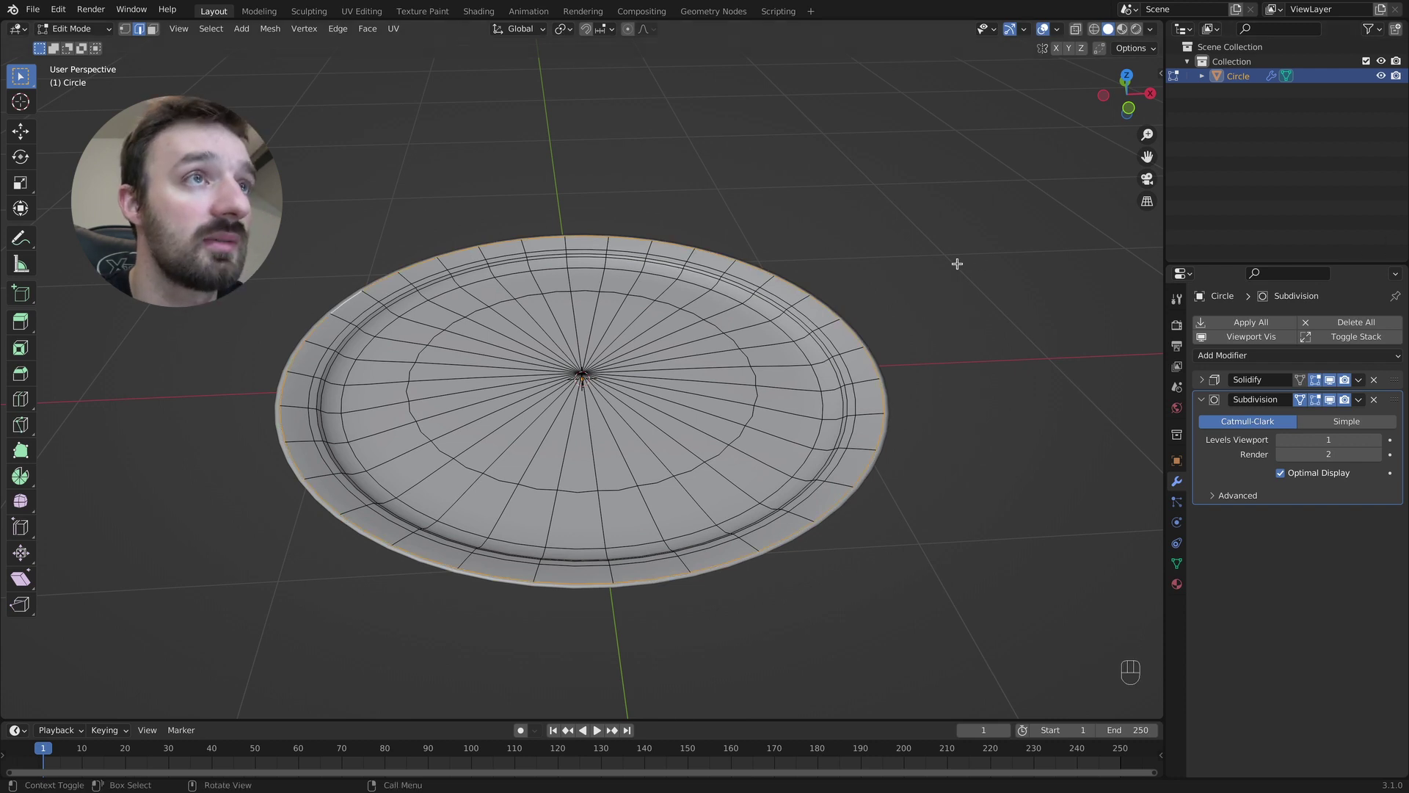
pyautogui.press('s')
pyautogui.click(986, 260)
pyautogui.press('Tab')
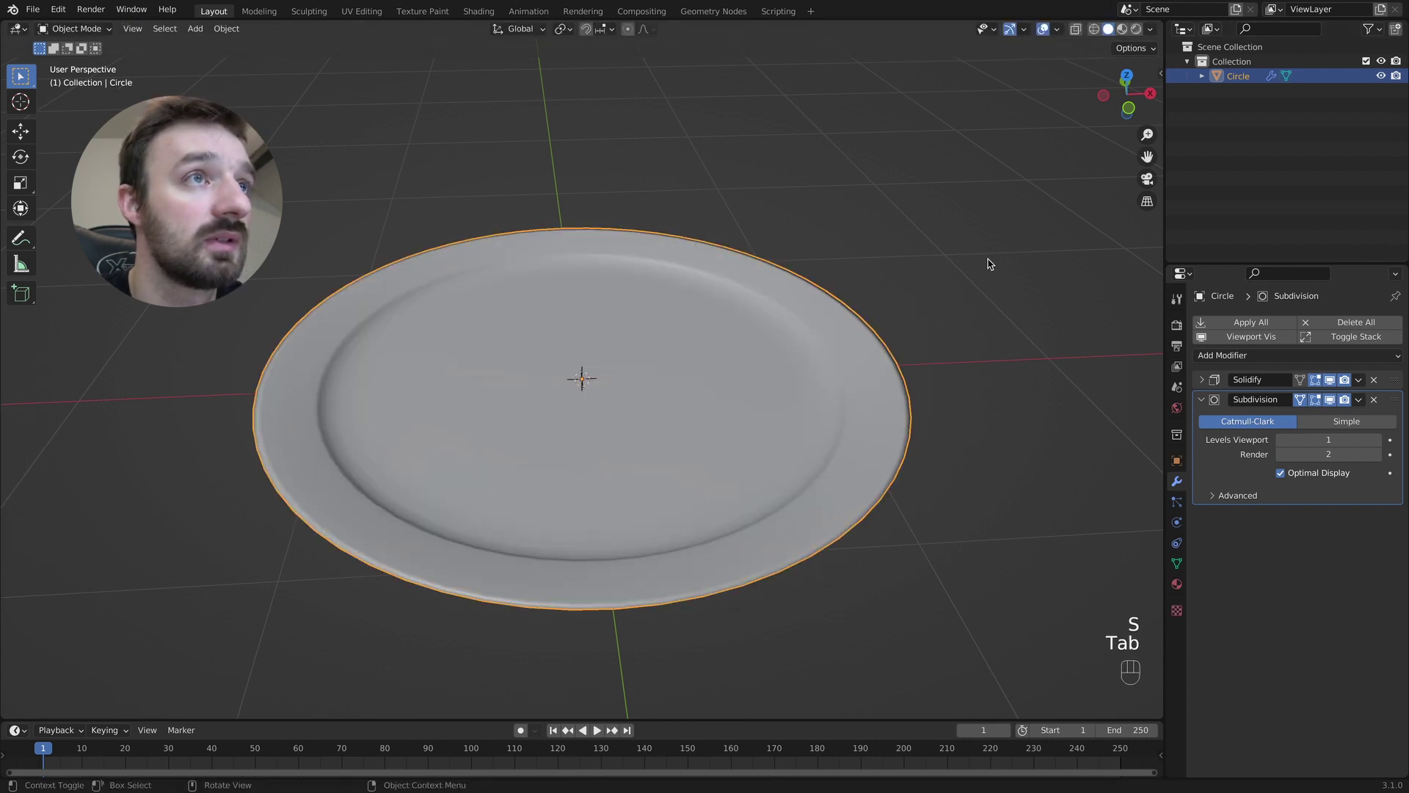
pyautogui.scroll(-5, 991, 263)
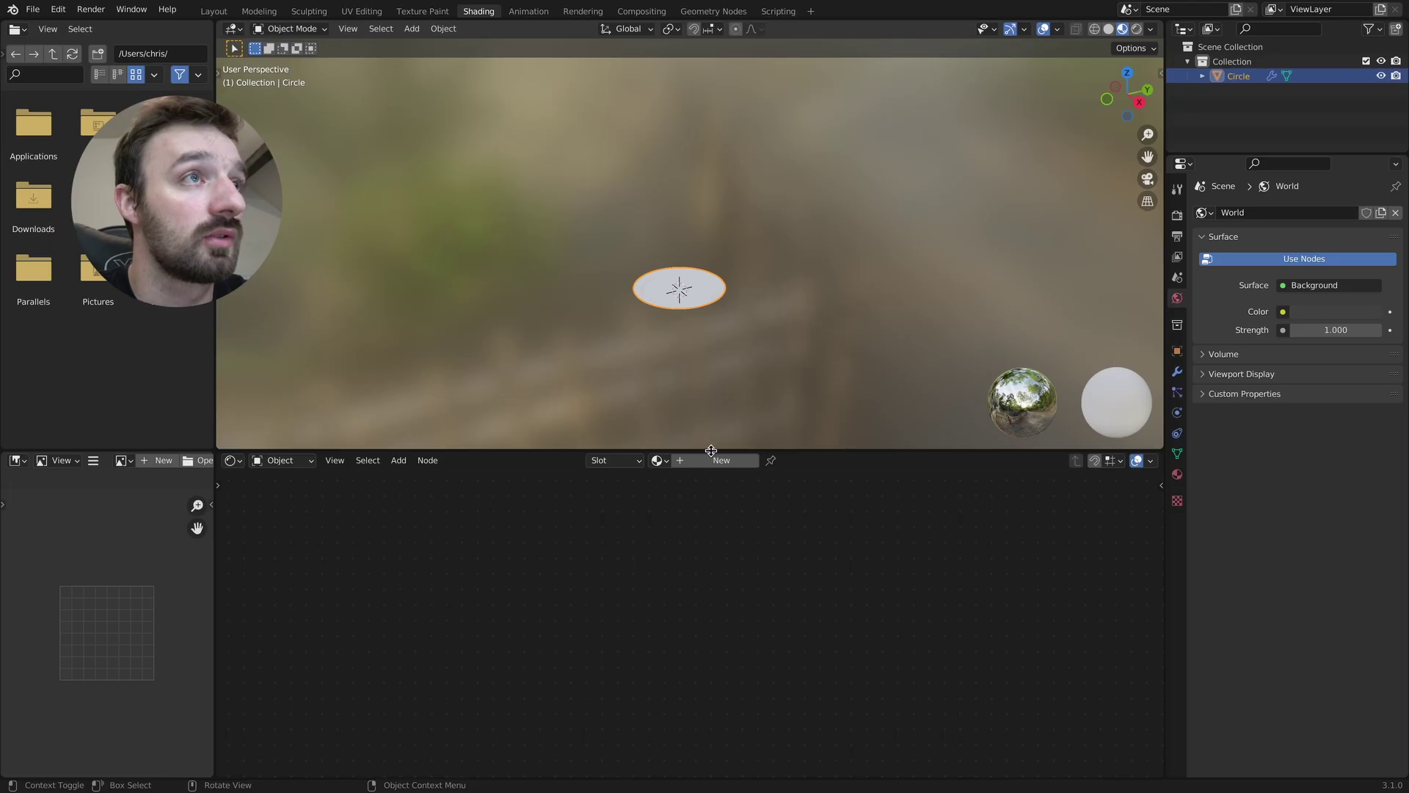
# In the Shading workspace, create a new material for the plate and delete its Principled BSDF node
pyautogui.click(721, 460)
pyautogui.keyDown('ctrl'); pyautogui.scroll(-5, 679, 513); pyautogui.keyUp('ctrl')
pyautogui.moveTo(693, 503); pyautogui.dragTo(544, 508)
pyautogui.click(631, 507)
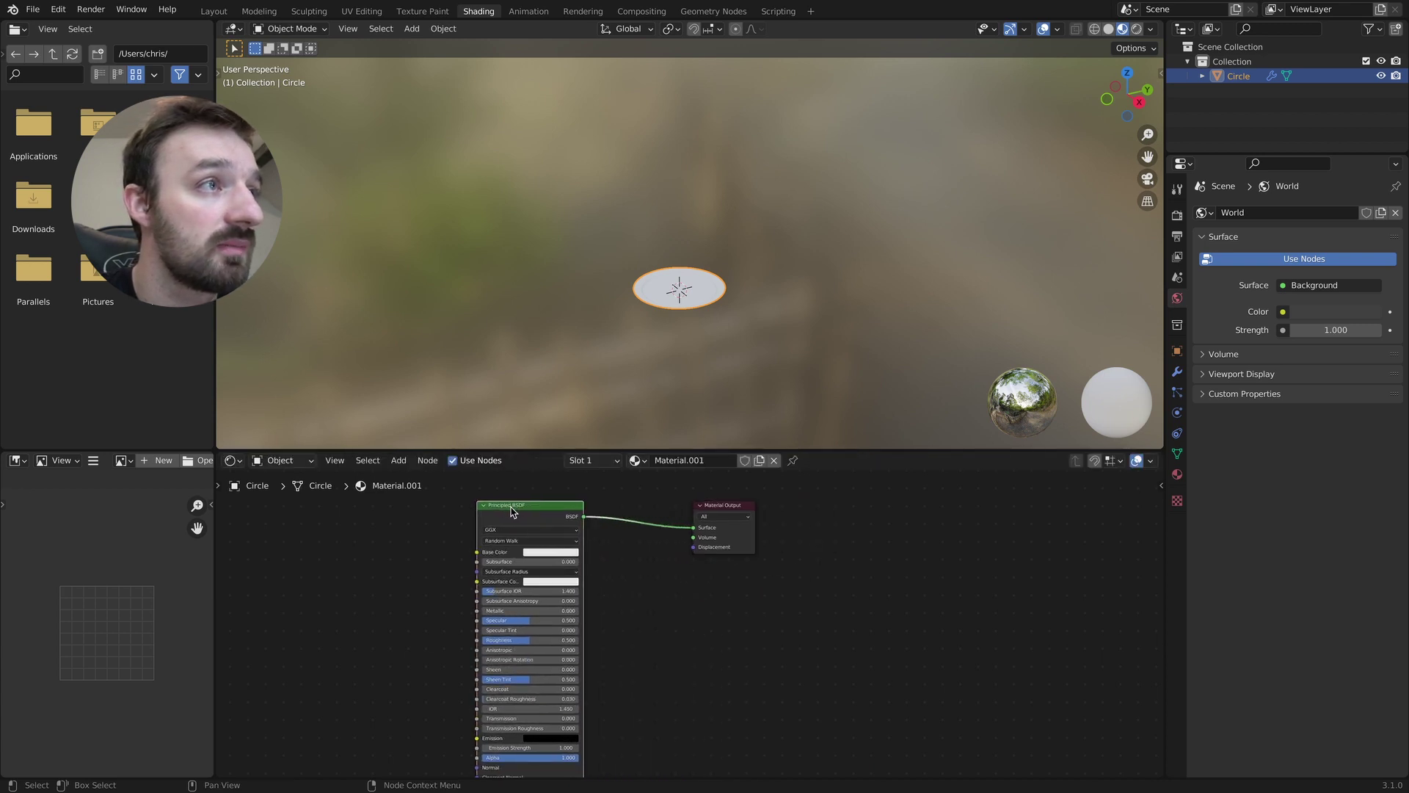
pyautogui.press('x')
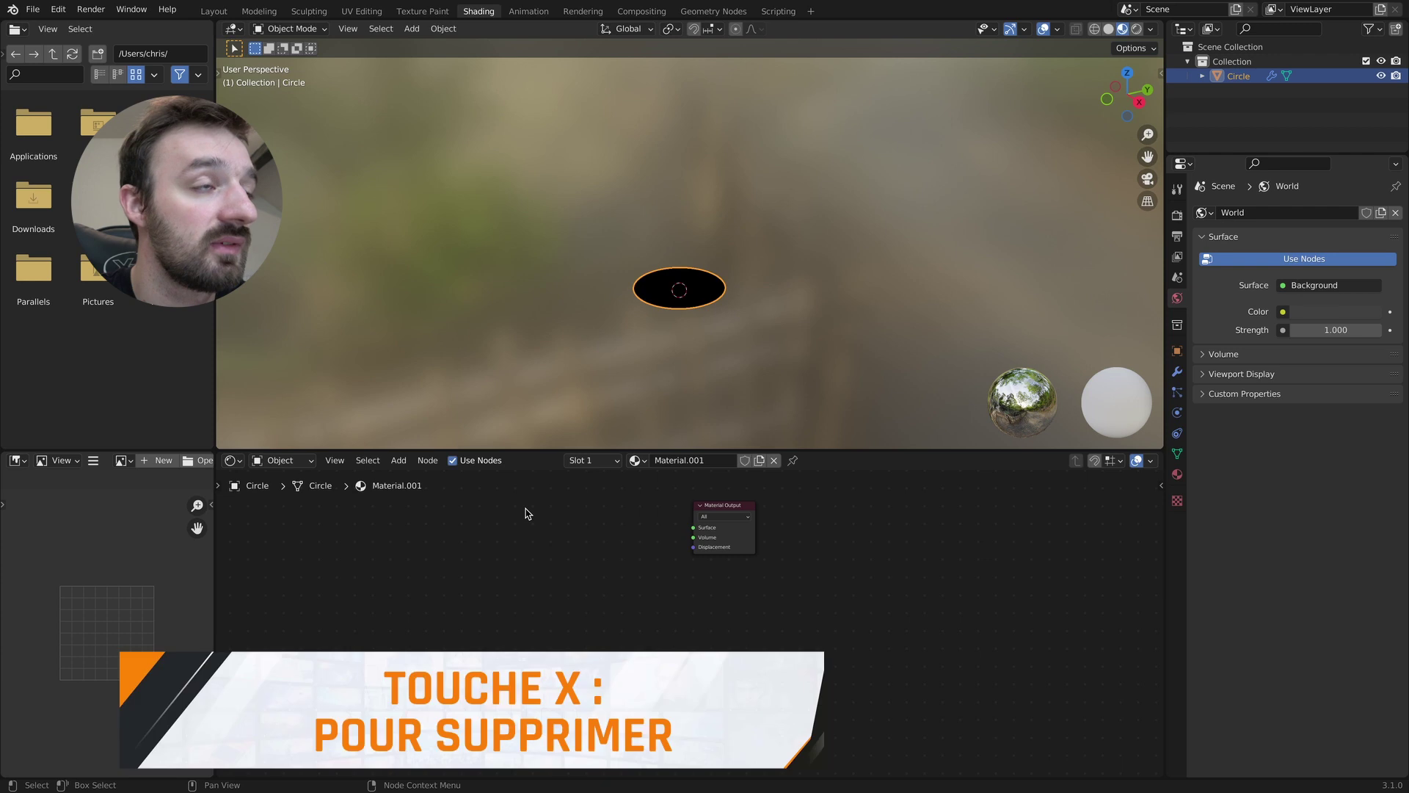
# Add a Diffuse BSDF node and place it before the Material Output node
pyautogui.hotkey('shift', 'a')
pyautogui.click(565, 522)
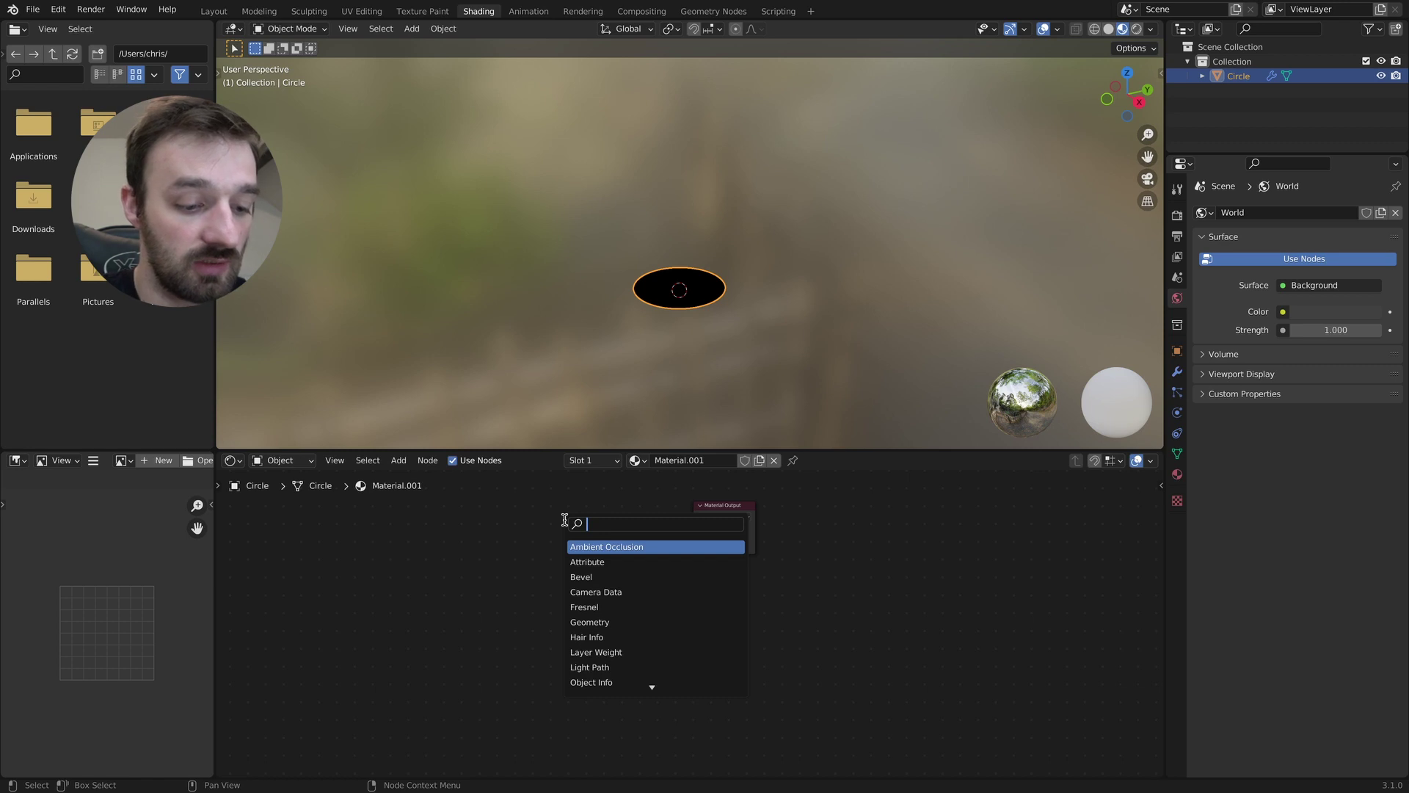
pyautogui.write('bds')
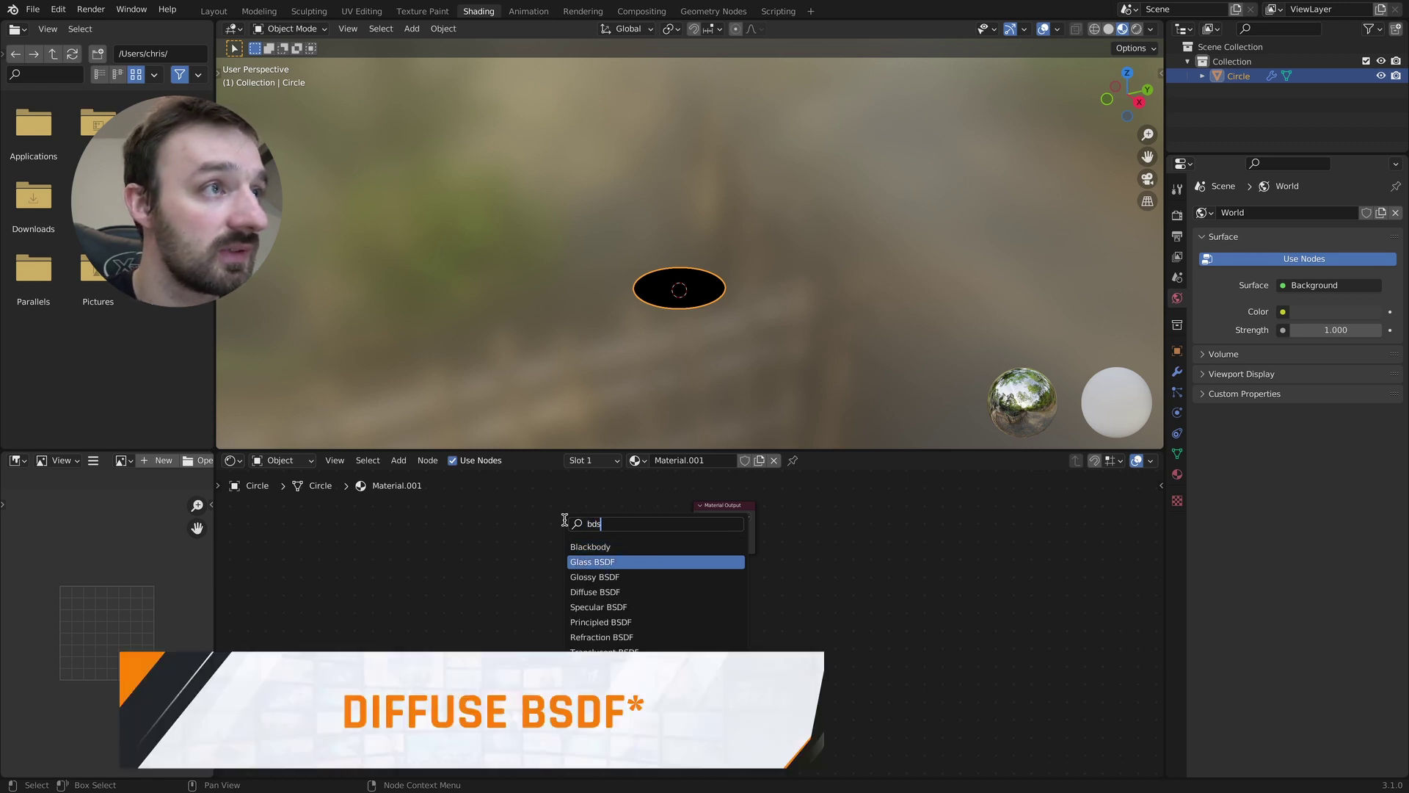
pyautogui.press('Down')
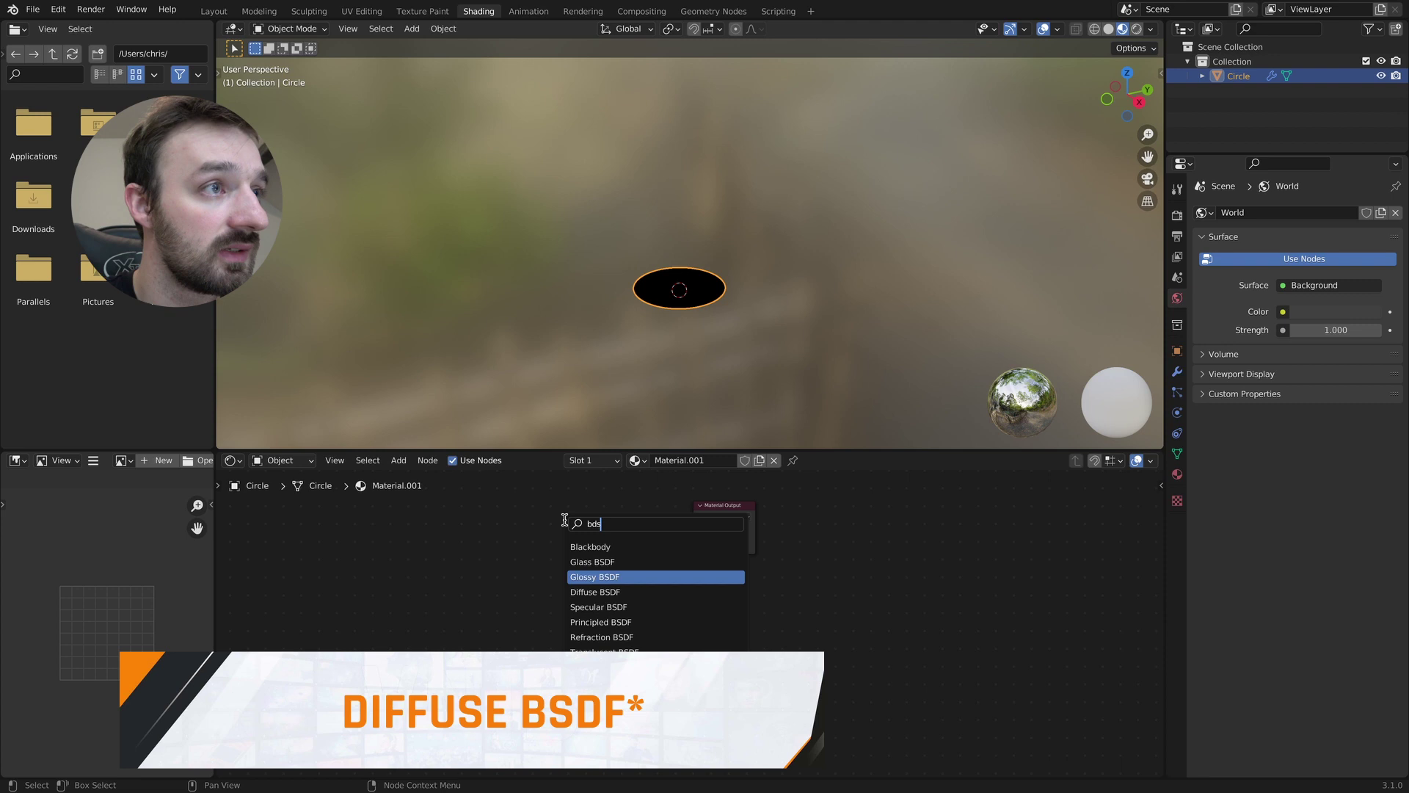
pyautogui.press('Down')
pyautogui.press('Return')
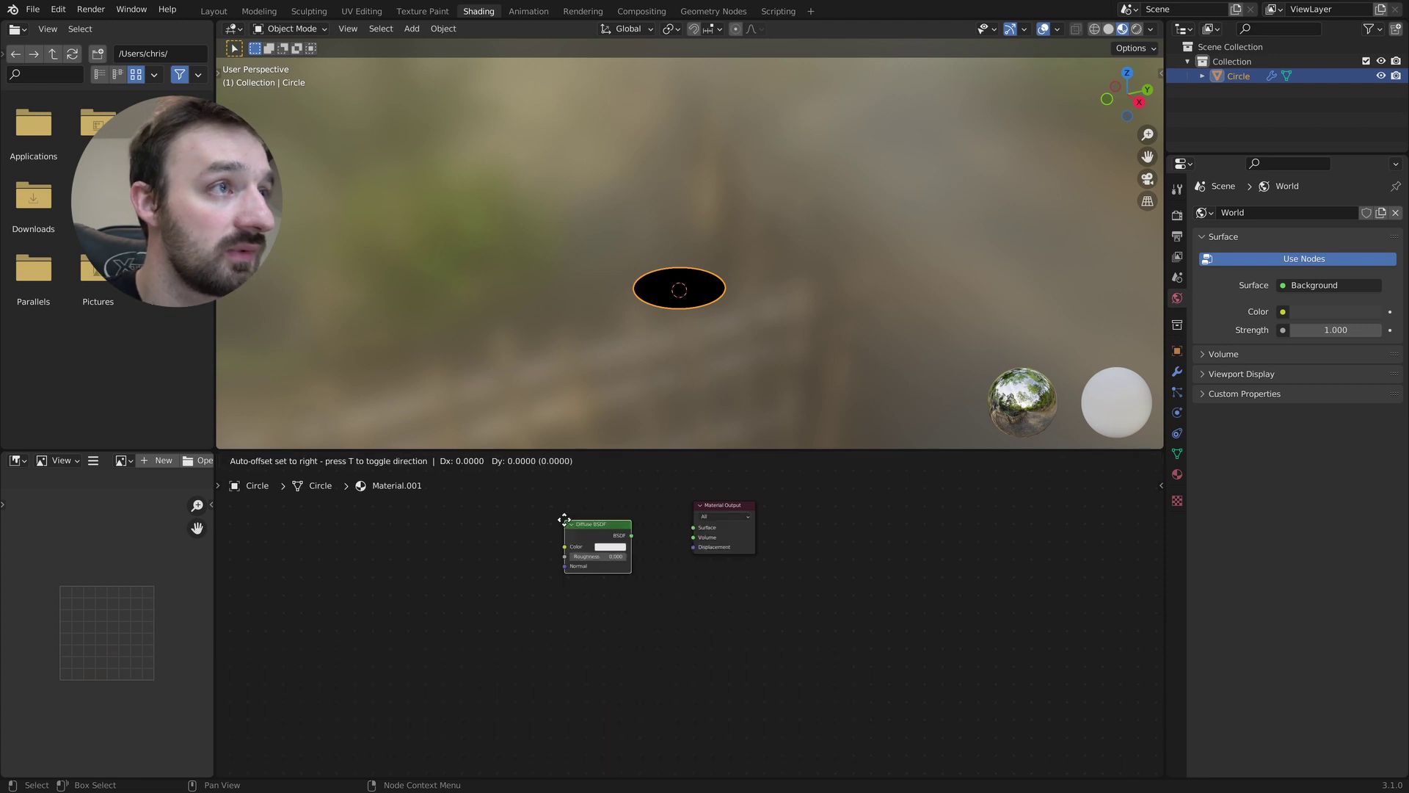
pyautogui.click(525, 509)
pyautogui.click(594, 613)
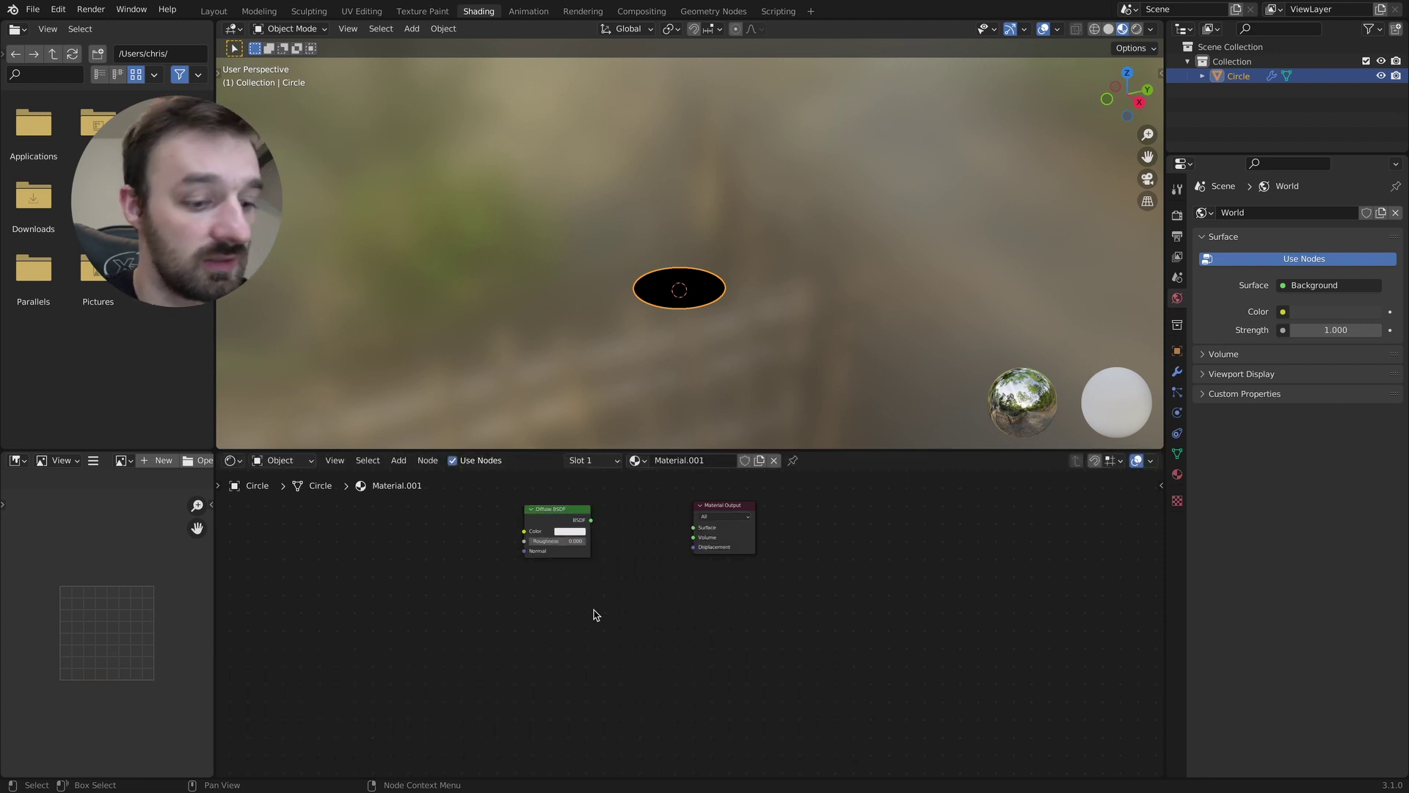
# Add a Glossy BSDF node below the Diffuse BSDF, and move both nodes further away from the Material Output
pyautogui.hotkey('shift', 'a')
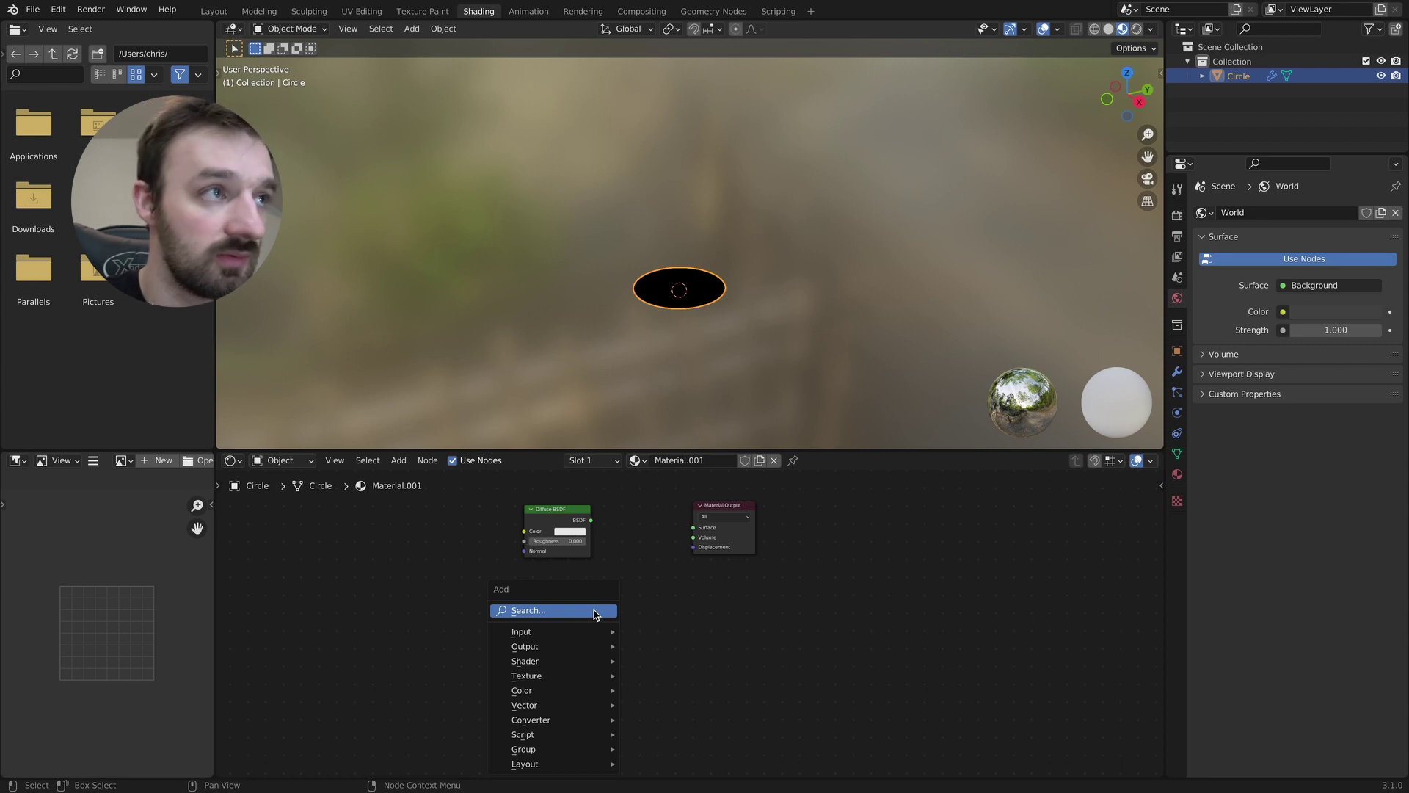
pyautogui.click(595, 612)
pyautogui.write('glo')
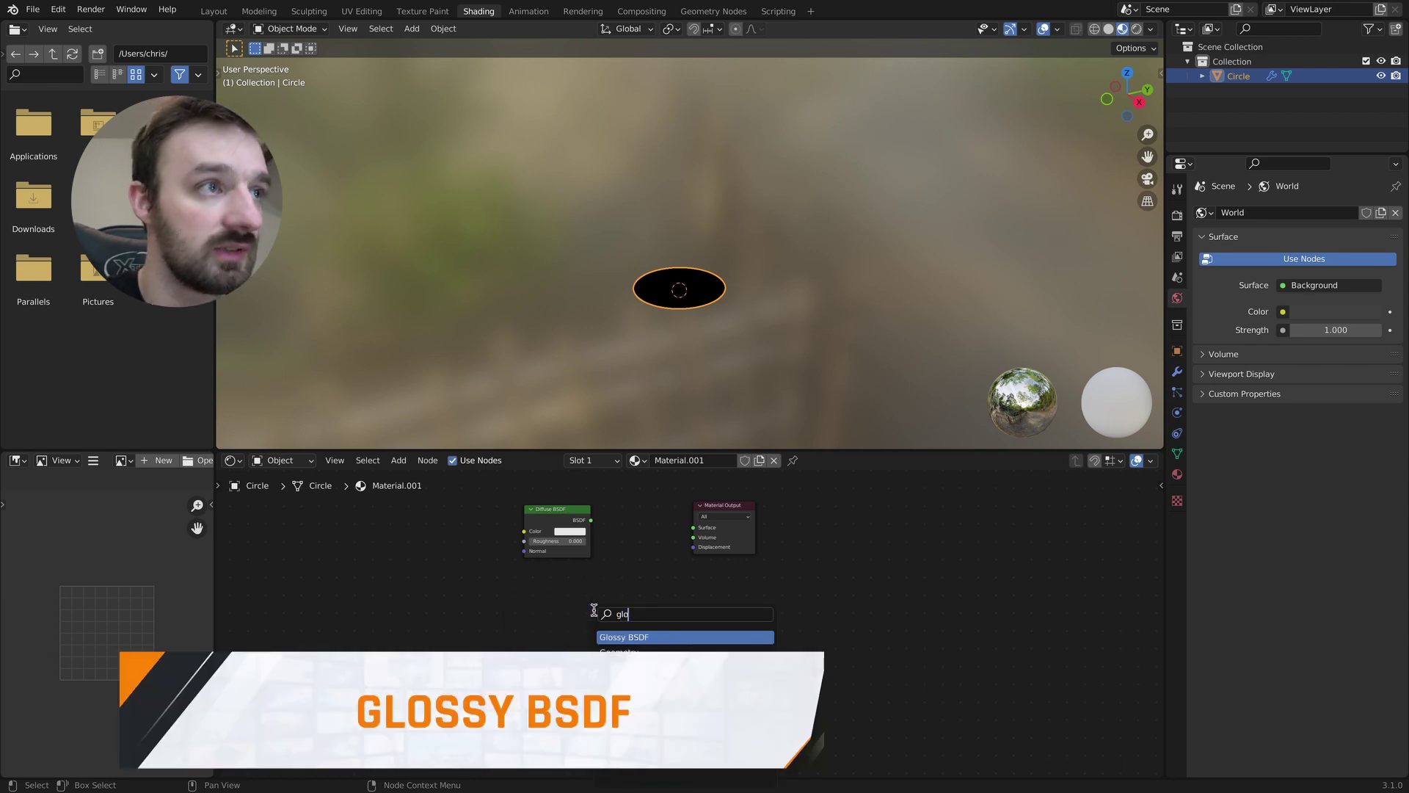
pyautogui.press('Return')
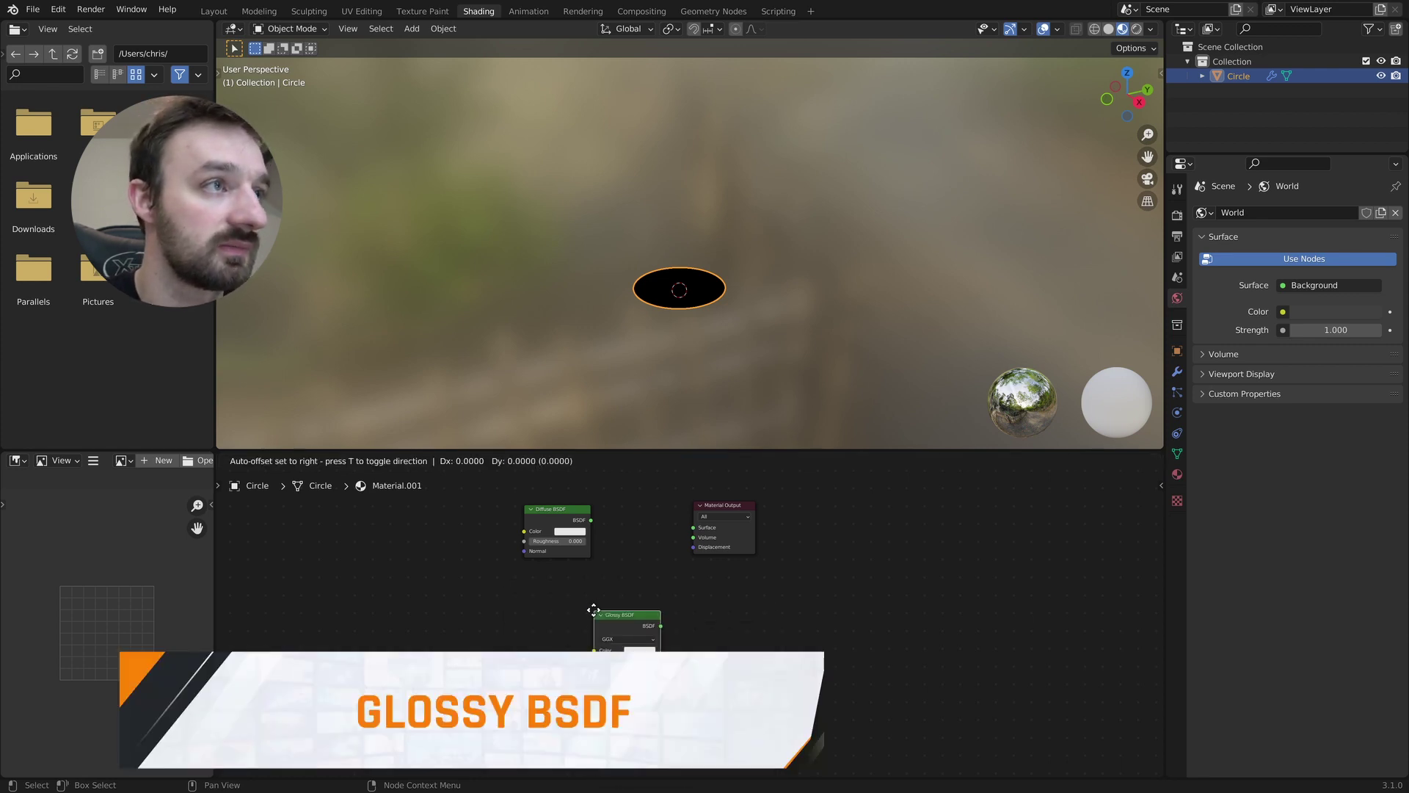
pyautogui.click(519, 572)
pyautogui.moveTo(584, 487); pyautogui.dragTo(547, 587)
pyautogui.moveTo(554, 518); pyautogui.dragTo(482, 515)
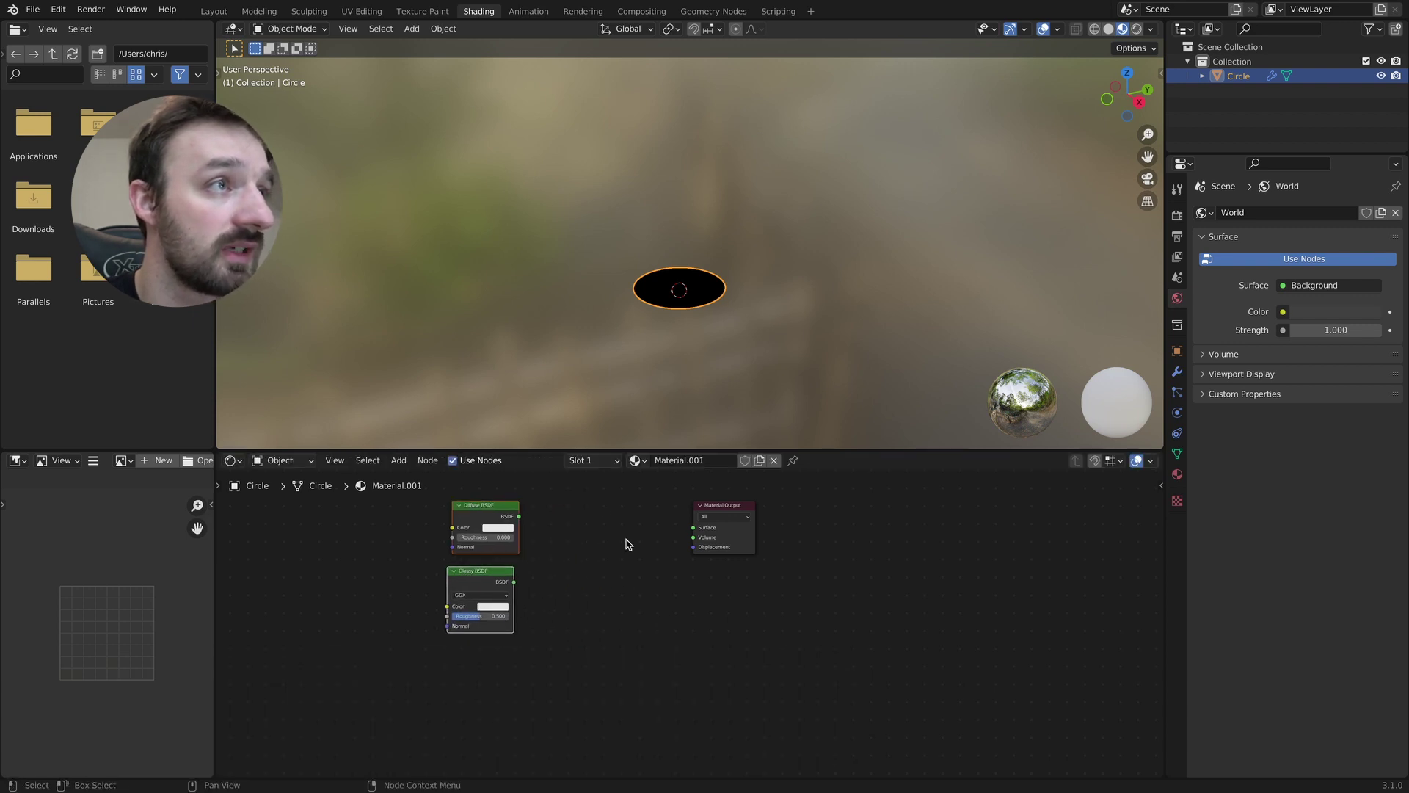
# Add a Mix Shader node between the two BSDF nodes and the Material Output
pyautogui.click(628, 544)
pyautogui.hotkey('shift', 'a')
pyautogui.click(624, 540)
pyautogui.write('mix')
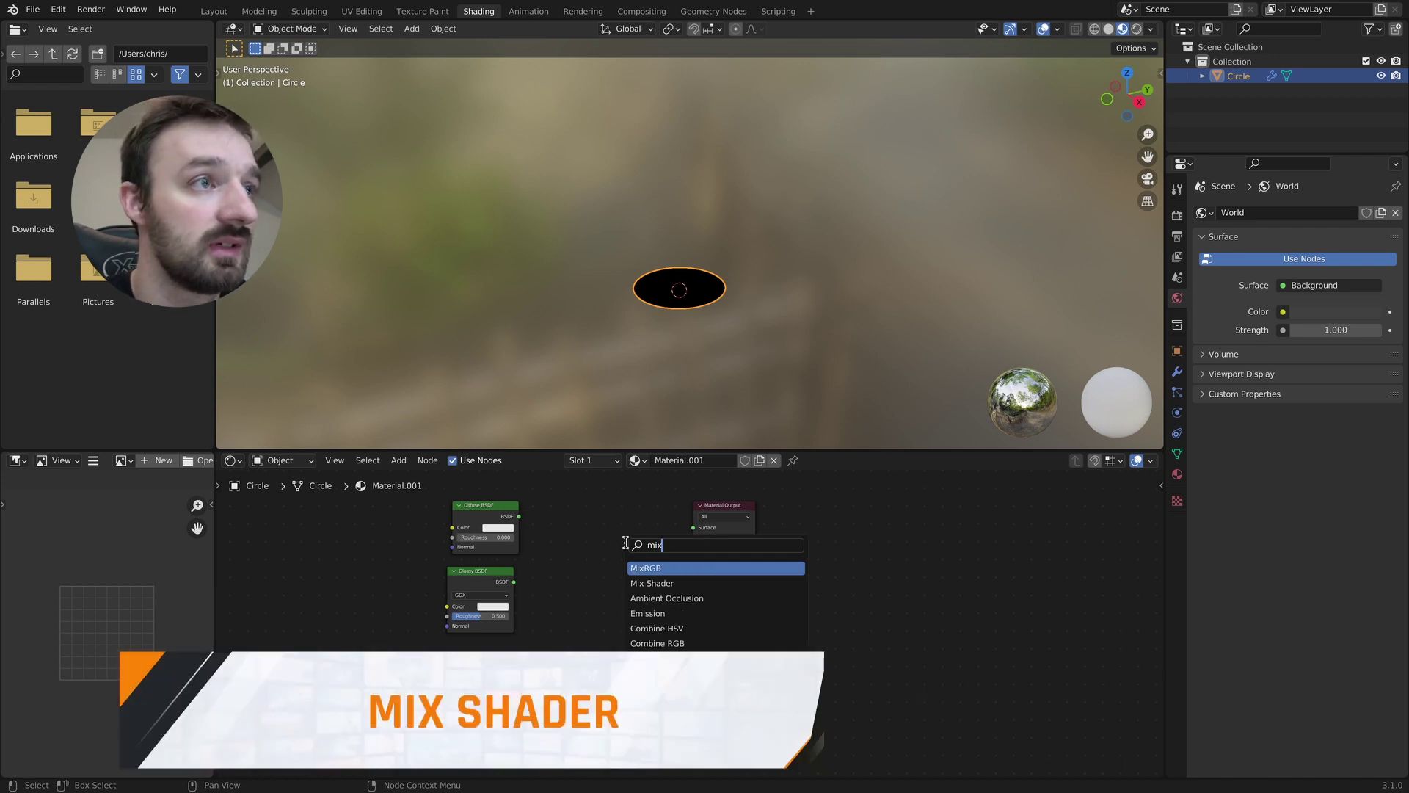
pyautogui.click(651, 582)
pyautogui.click(593, 565)
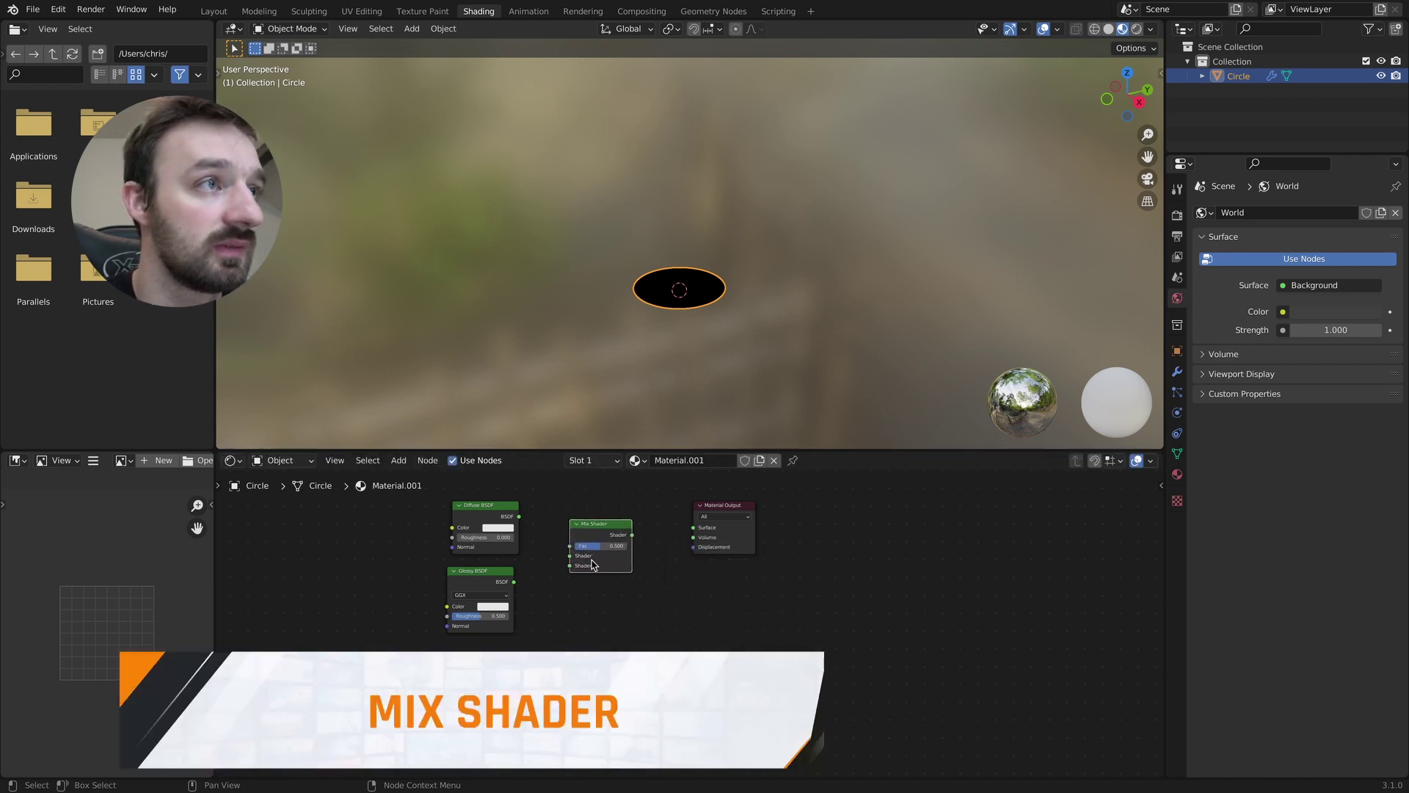
# Connect the Diffuse and Glossy BSDF outputs to the Mix Shader's two shader inputs, and its output to the Material Output's Surface
pyautogui.moveTo(519, 516); pyautogui.dragTo(693, 526)
pyautogui.click(513, 585)
pyautogui.scroll(6, 730, 251)
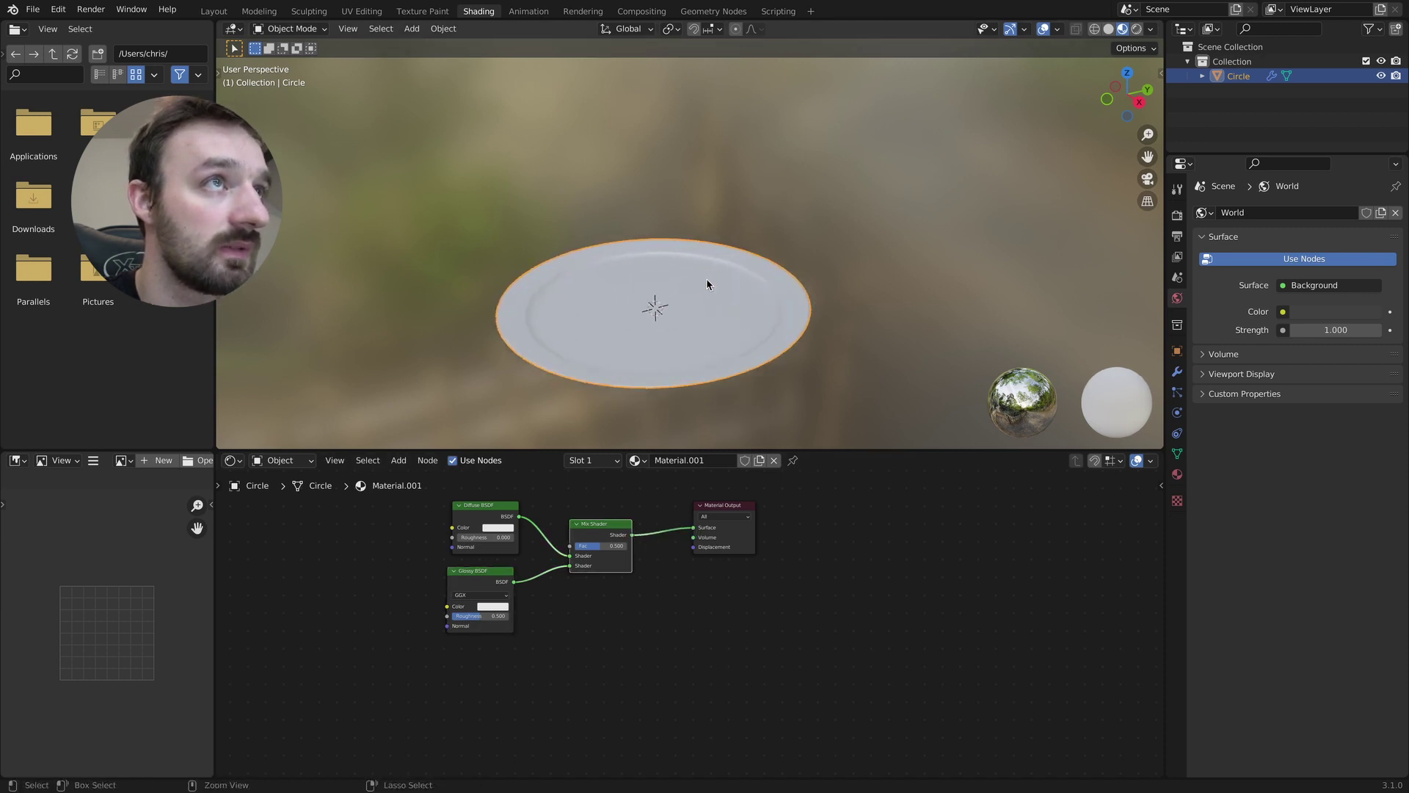
# Try lower and higher Roughness values on the Glossy BSDF node to compare the plate's reflections
pyautogui.scroll(3, 707, 279)
pyautogui.moveTo(491, 617)
pyautogui.mouseDown()
pyautogui.moveTo(532, 617)
pyautogui.moveTo(456, 616)
pyautogui.moveTo(470, 617)
pyautogui.mouseUp()
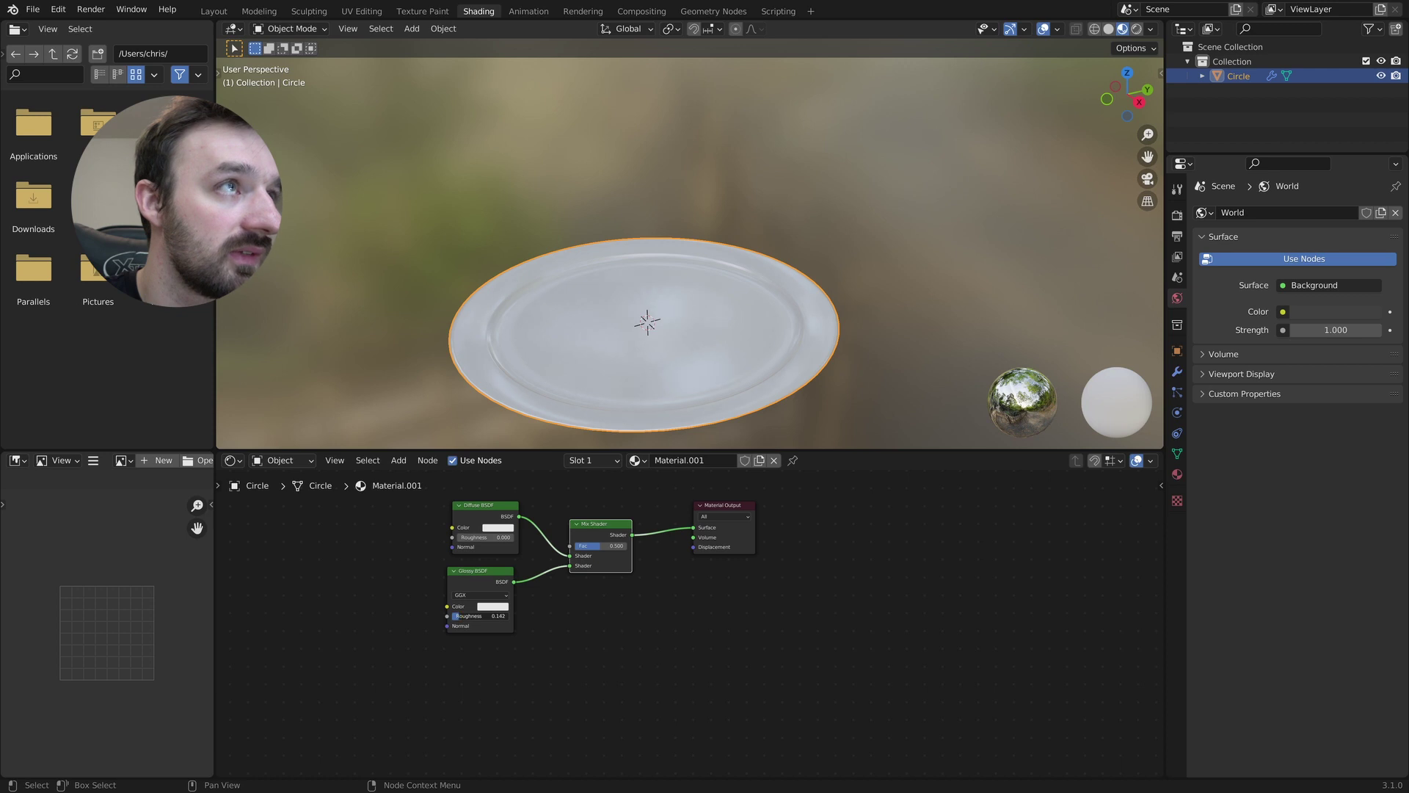
pyautogui.moveTo(470, 616); pyautogui.dragTo(468, 620)
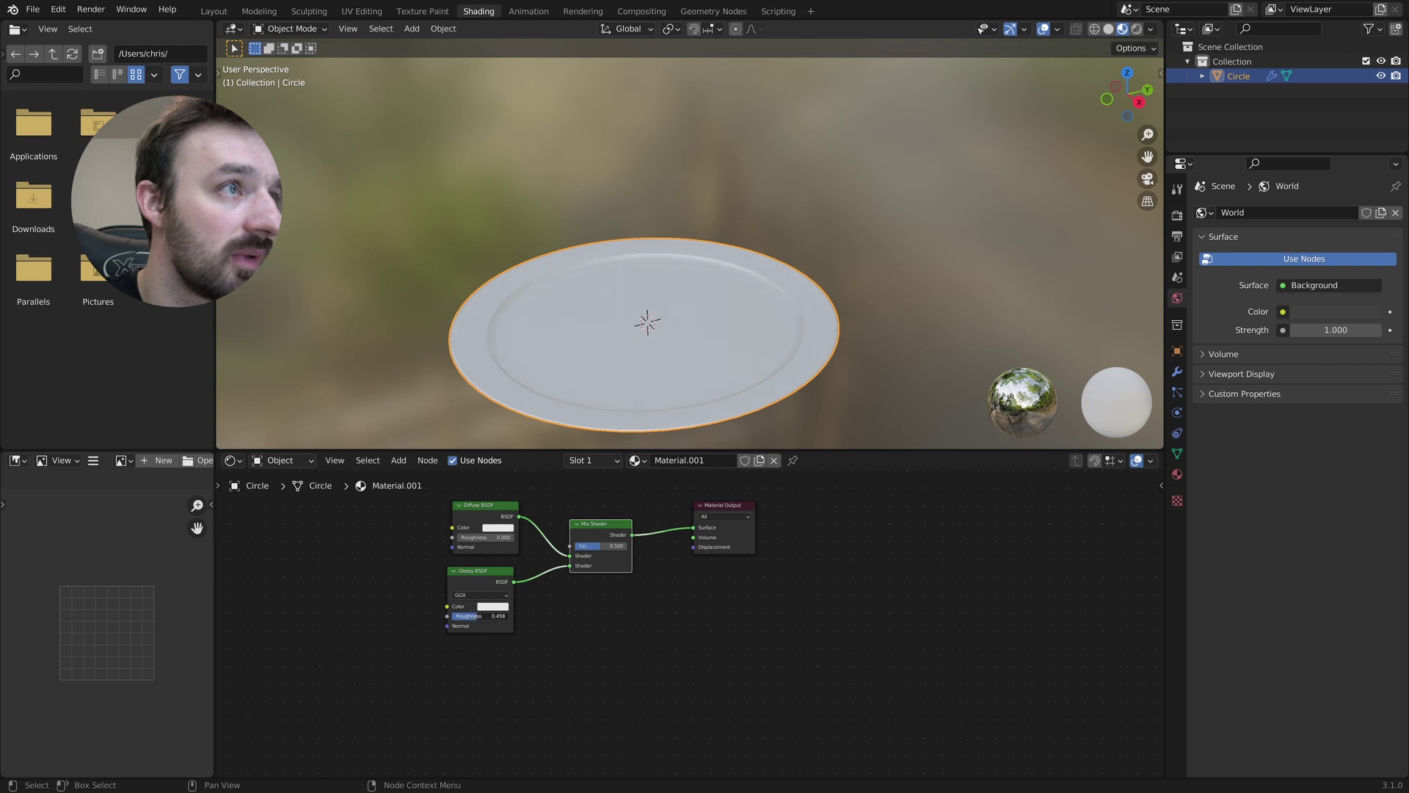
# Set the Mix Shader's Fac to 0.1
pyautogui.click(618, 544)
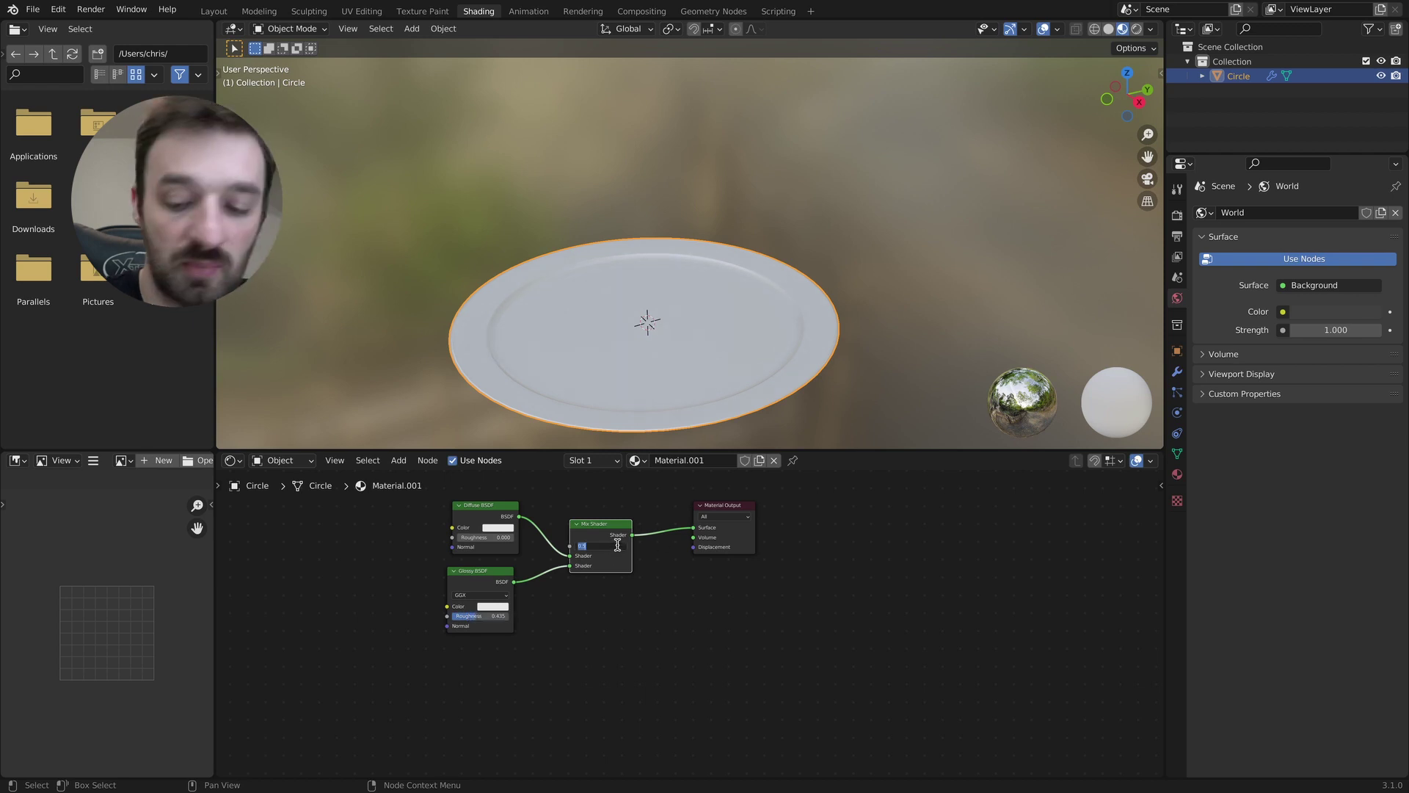
pyautogui.write('0')
pyautogui.press('Return')
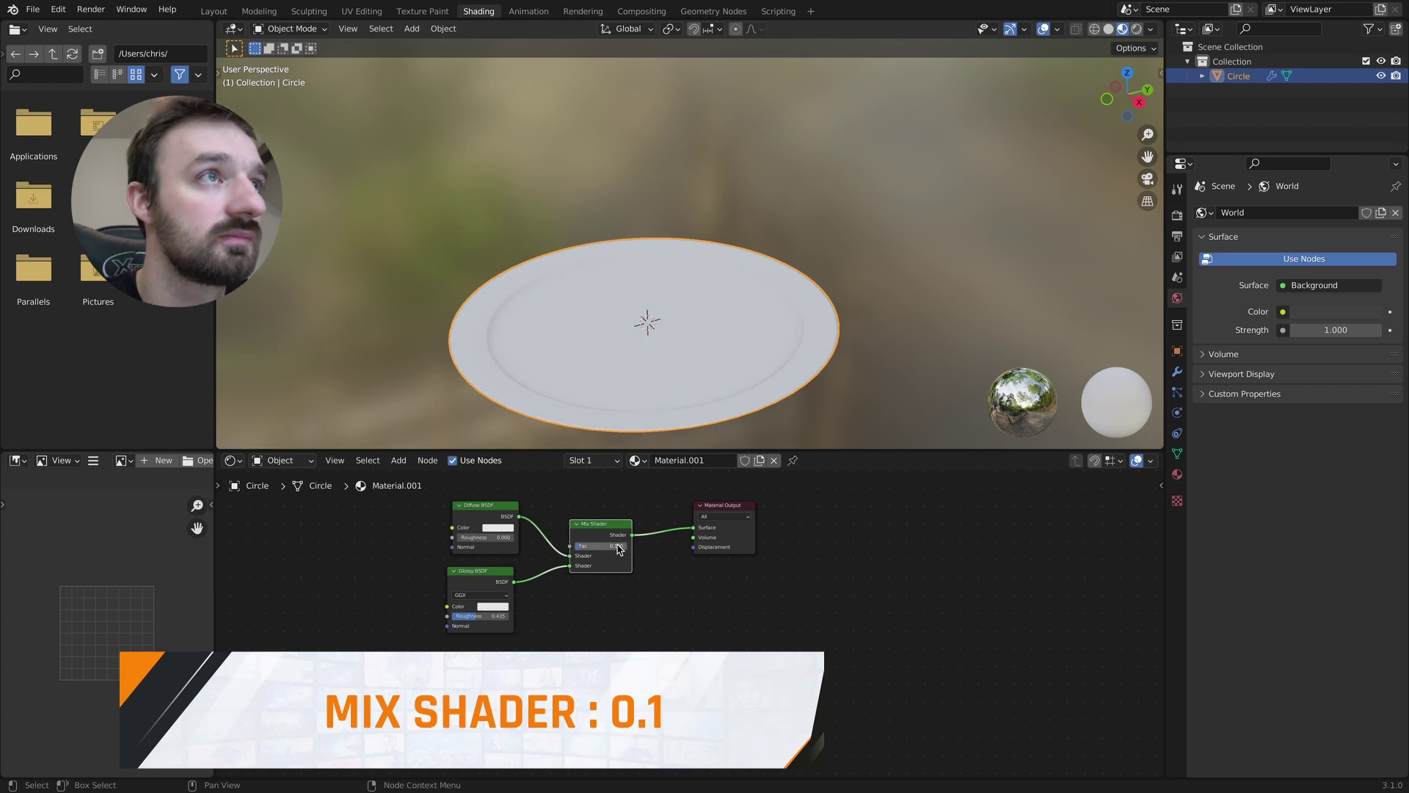
pyautogui.scroll(2, 624, 433)
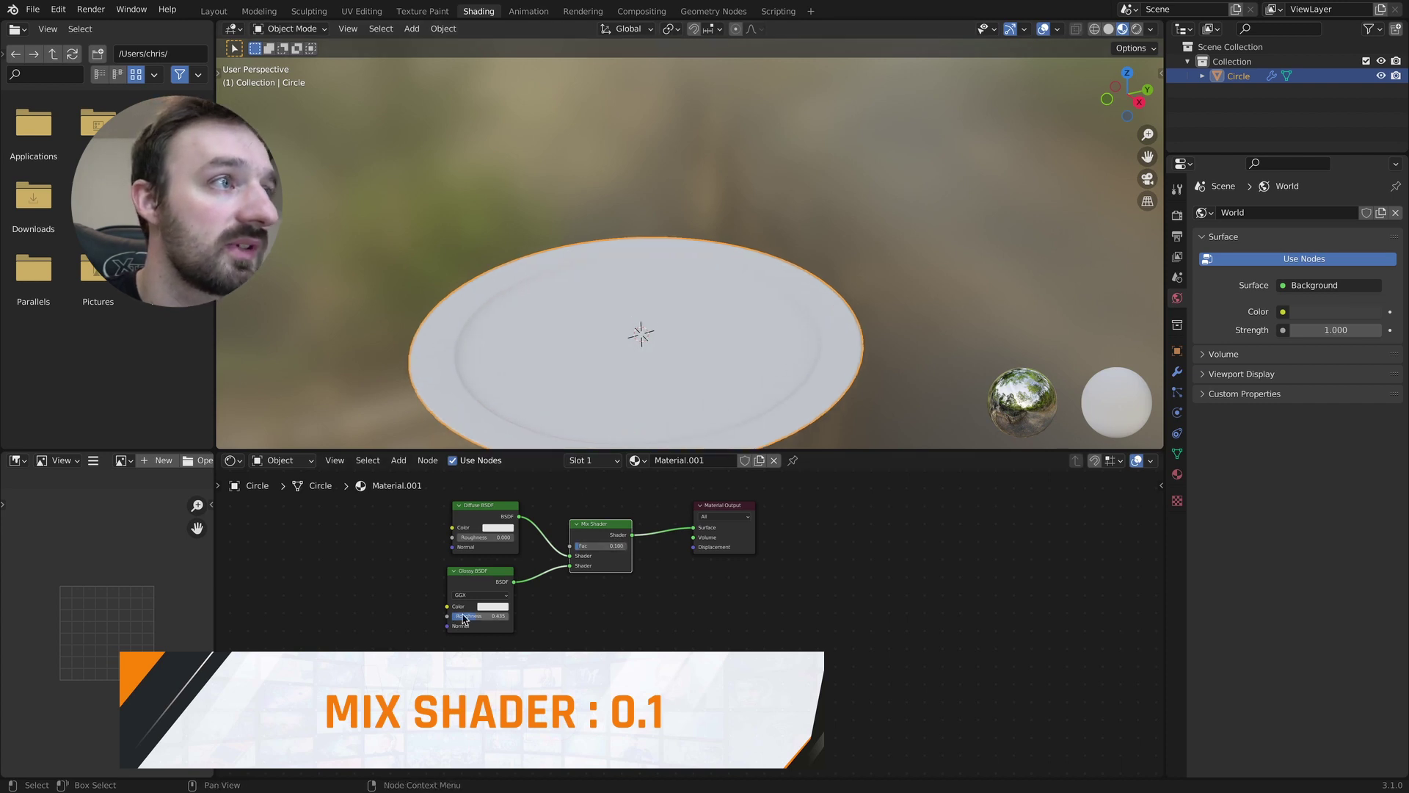
# Reduce the Glossy BSDF's Roughness to 0.2, checking the plate's reflections from different angles
pyautogui.moveTo(474, 616); pyautogui.dragTo(455, 616)
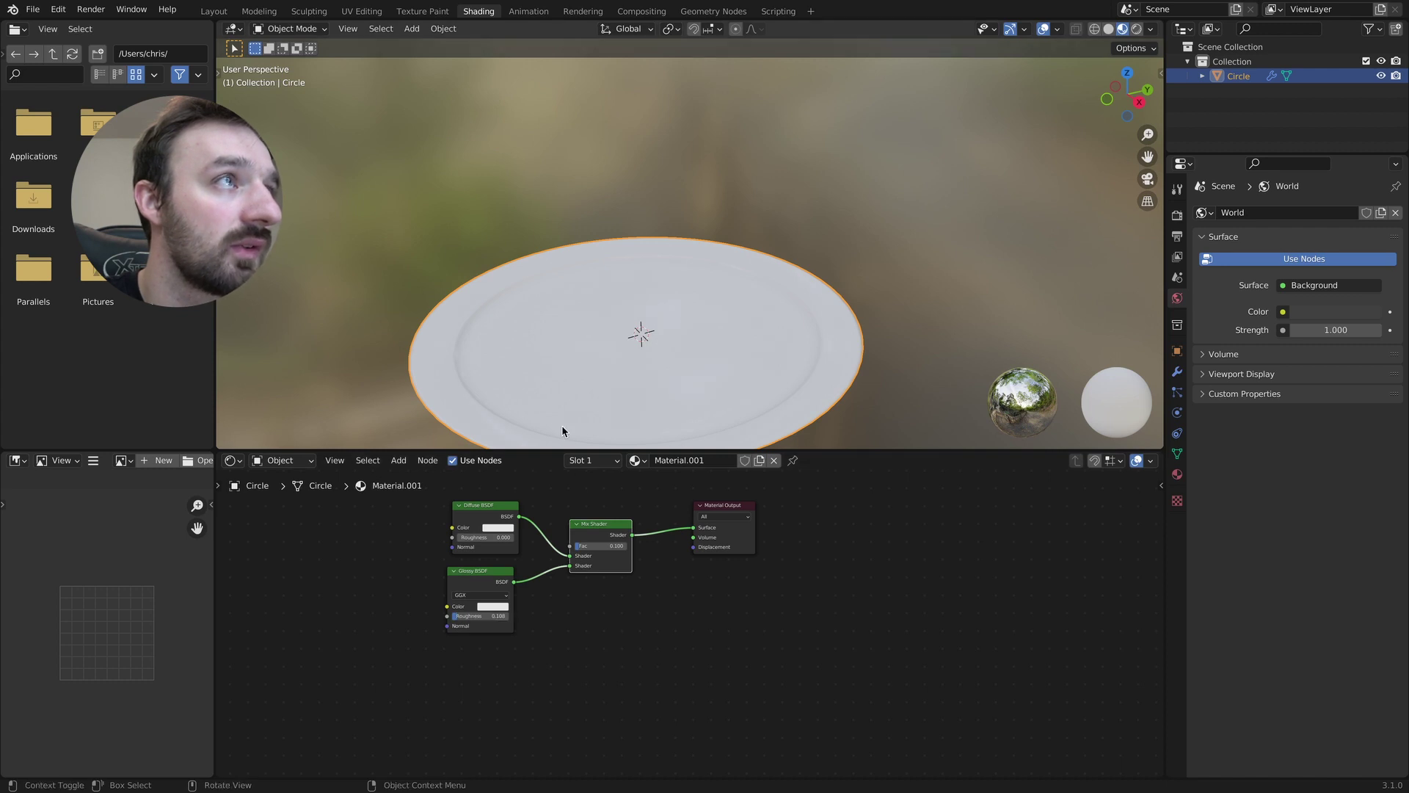
pyautogui.scroll(8, 571, 395)
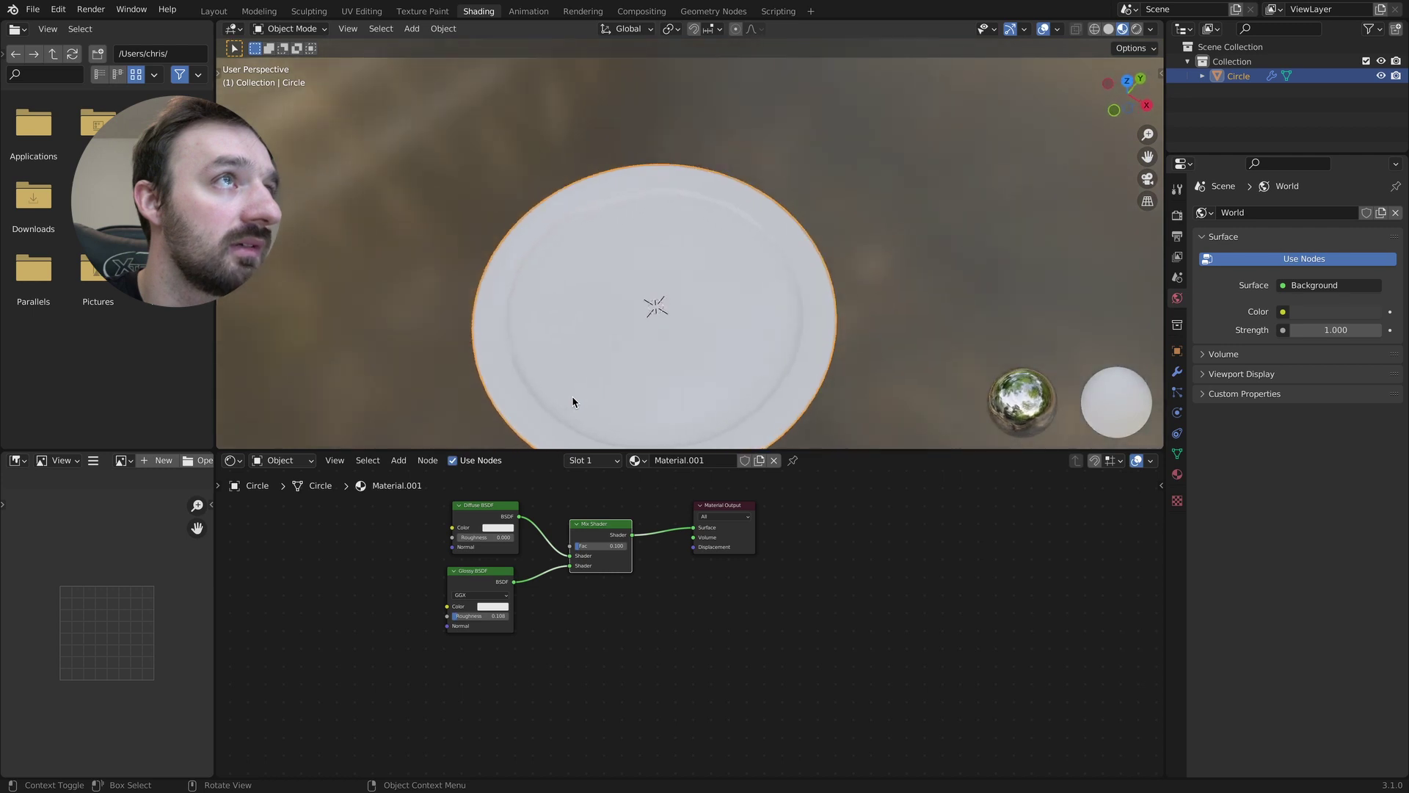
pyautogui.scroll(-4, 575, 390)
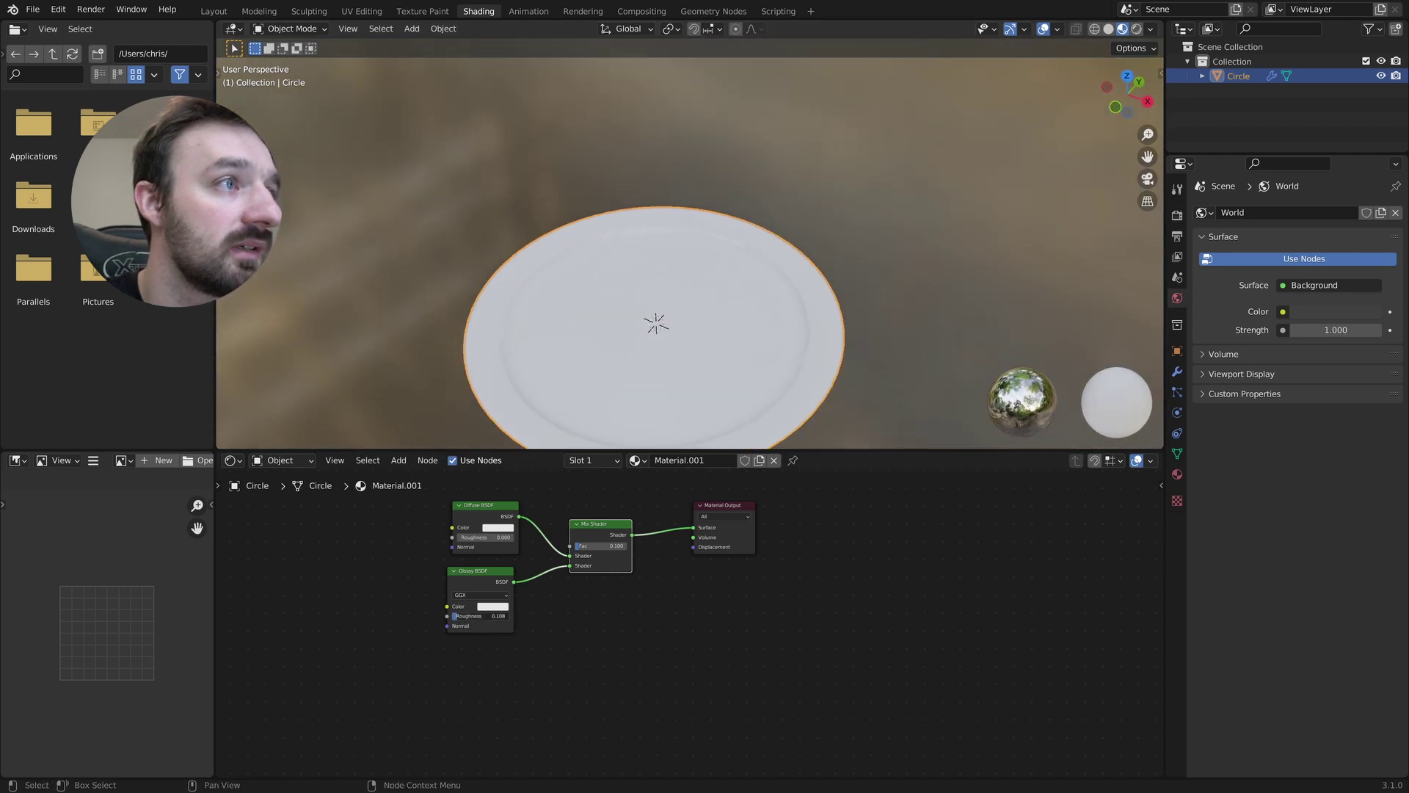
pyautogui.moveTo(470, 616); pyautogui.dragTo(463, 621)
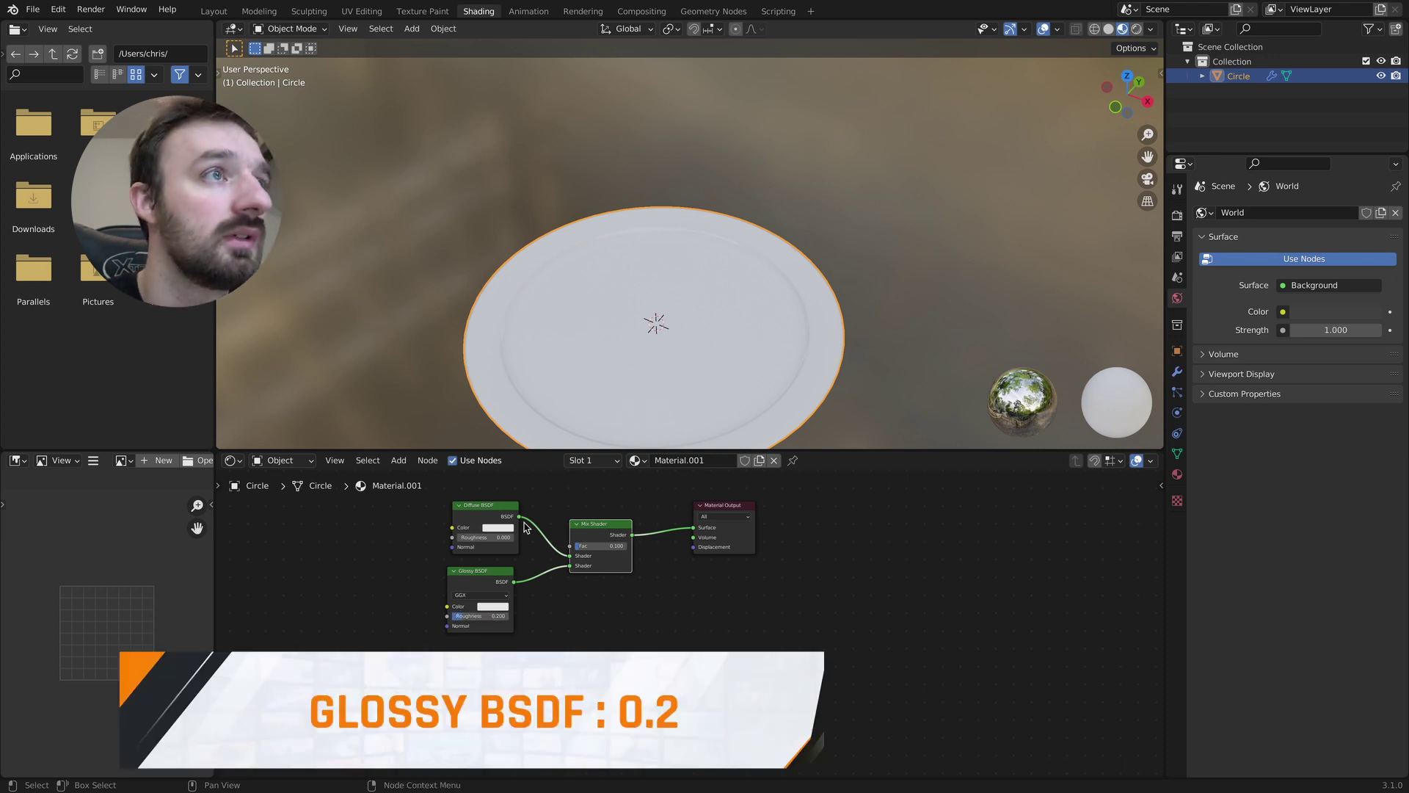
# Deselect the plate and inspect its glossy white material in the viewport
pyautogui.scroll(5, 607, 337)
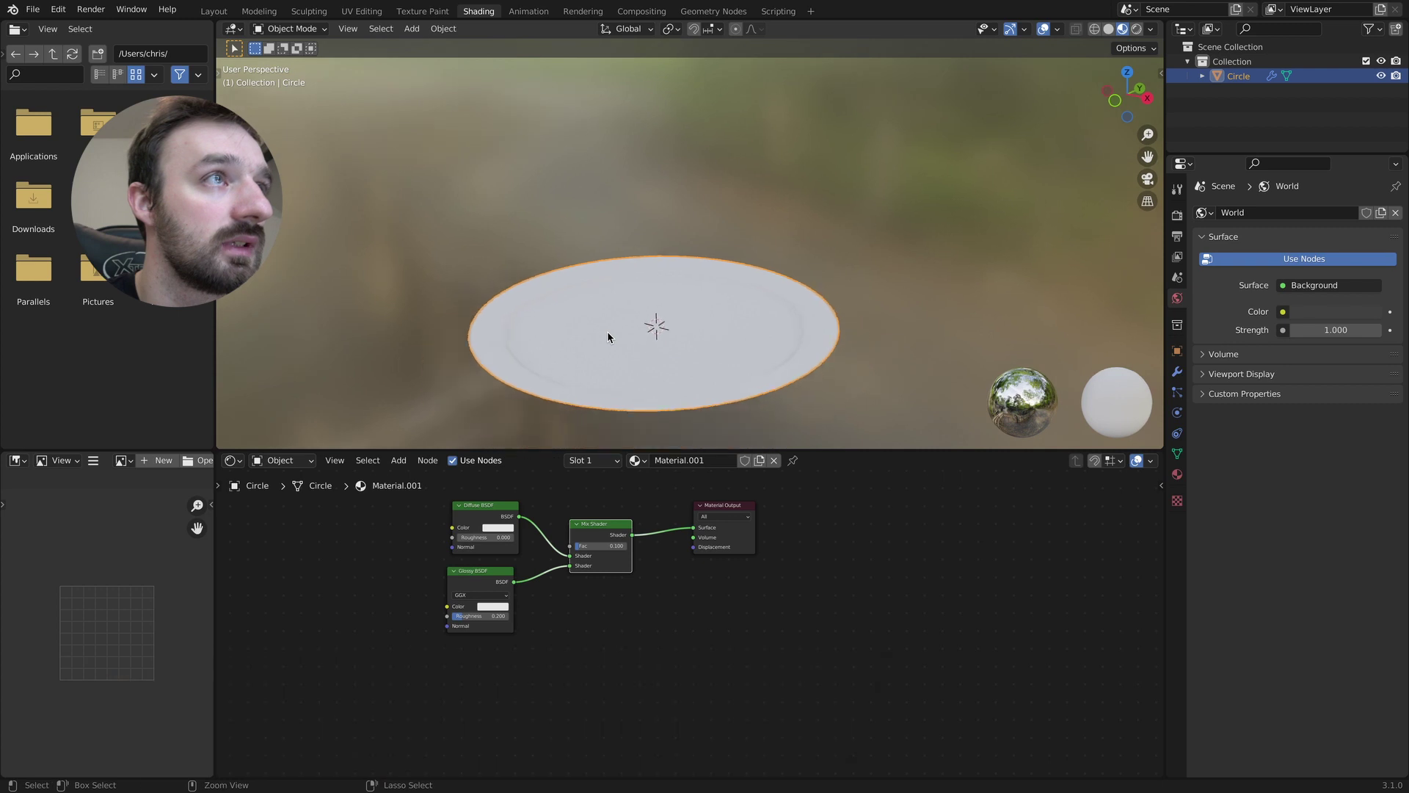
pyautogui.press('Tab')
pyautogui.press('Tab')
pyautogui.click(839, 282)
pyautogui.scroll(-3, 838, 282)
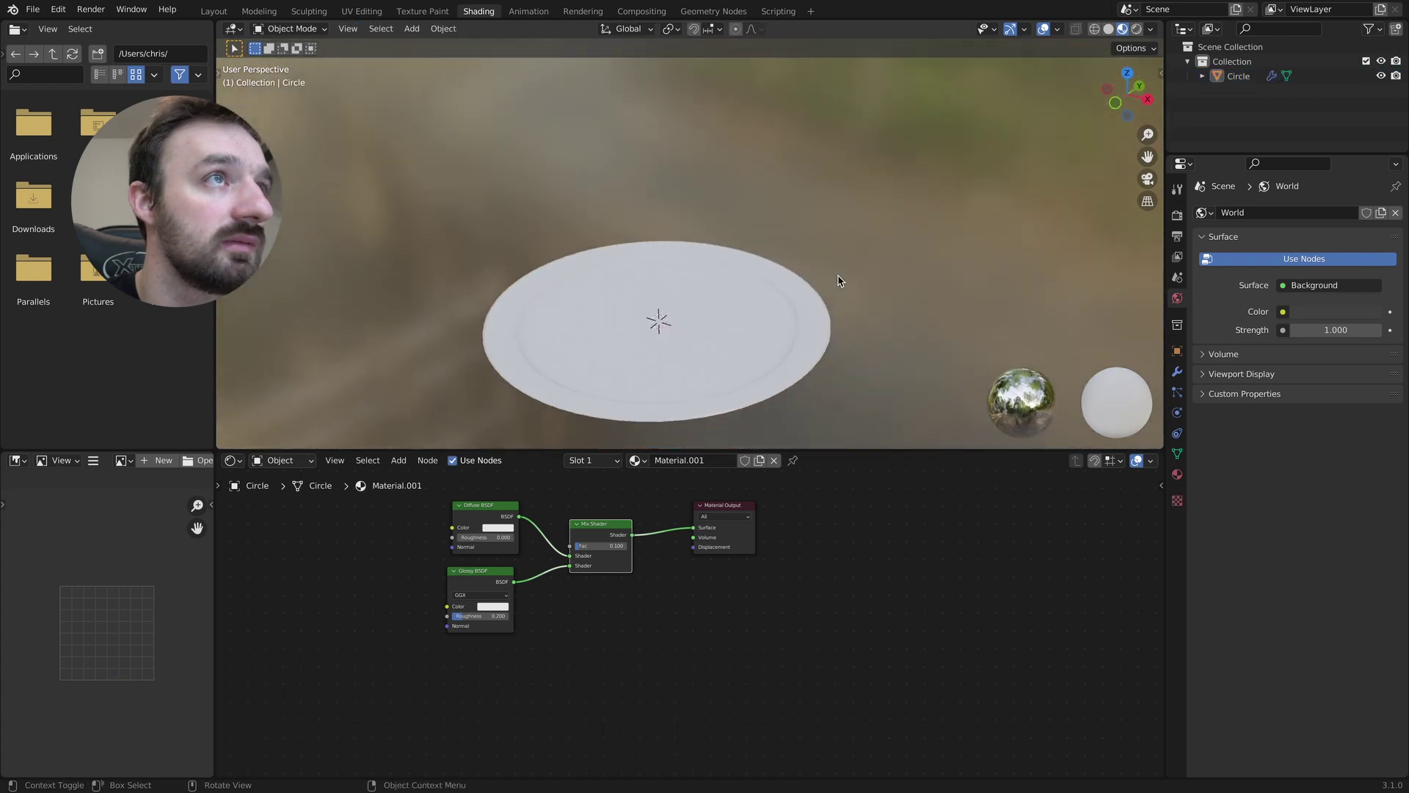